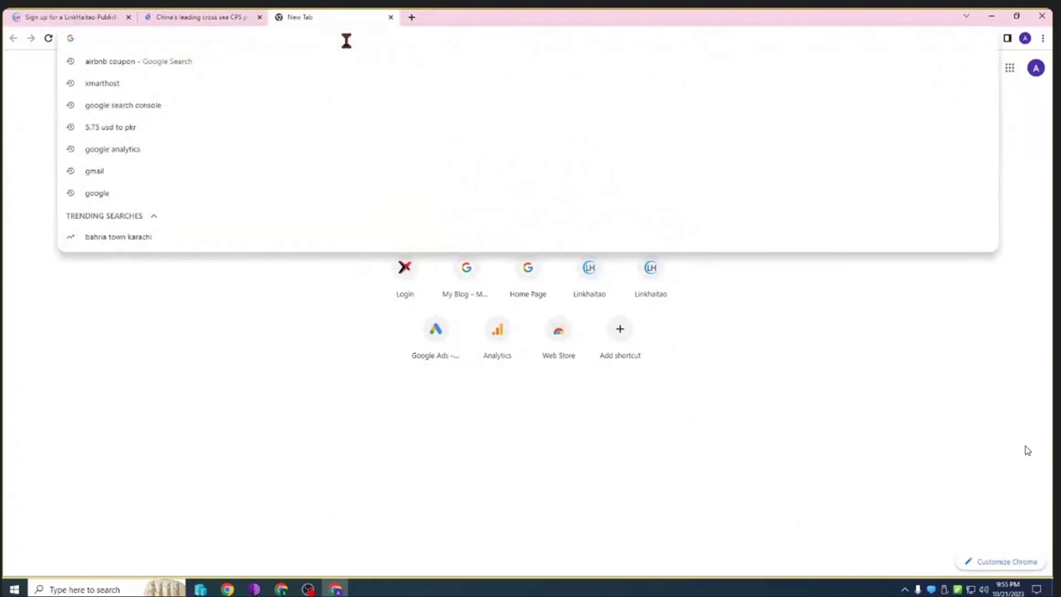
Open the cPanel login page at business500.mypowerfulserver.com:2083 and fill in the account username copied from the XMart Host login details.
key("Return")
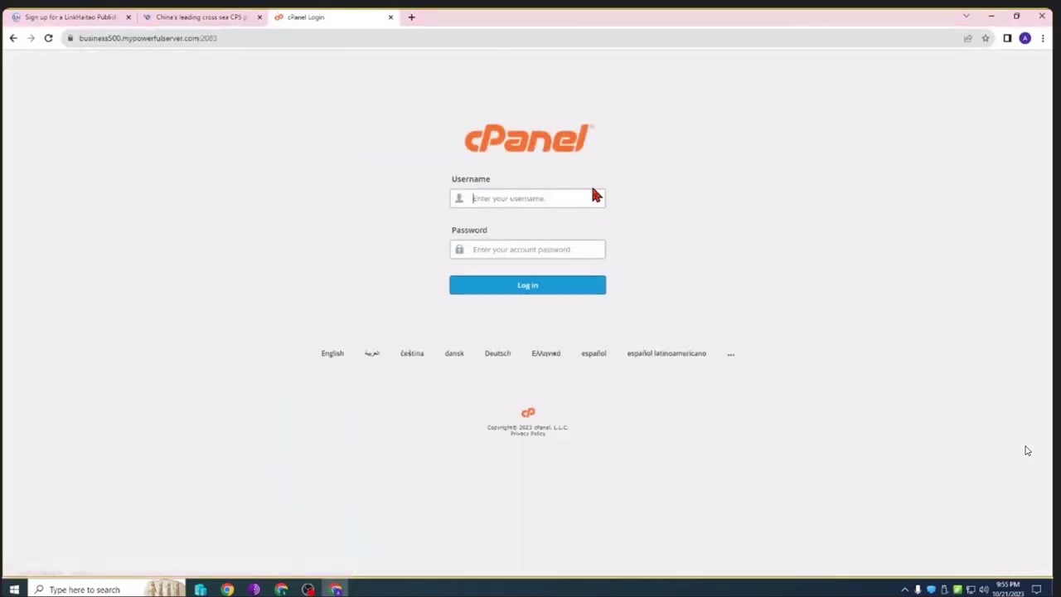
left_click(281, 588)
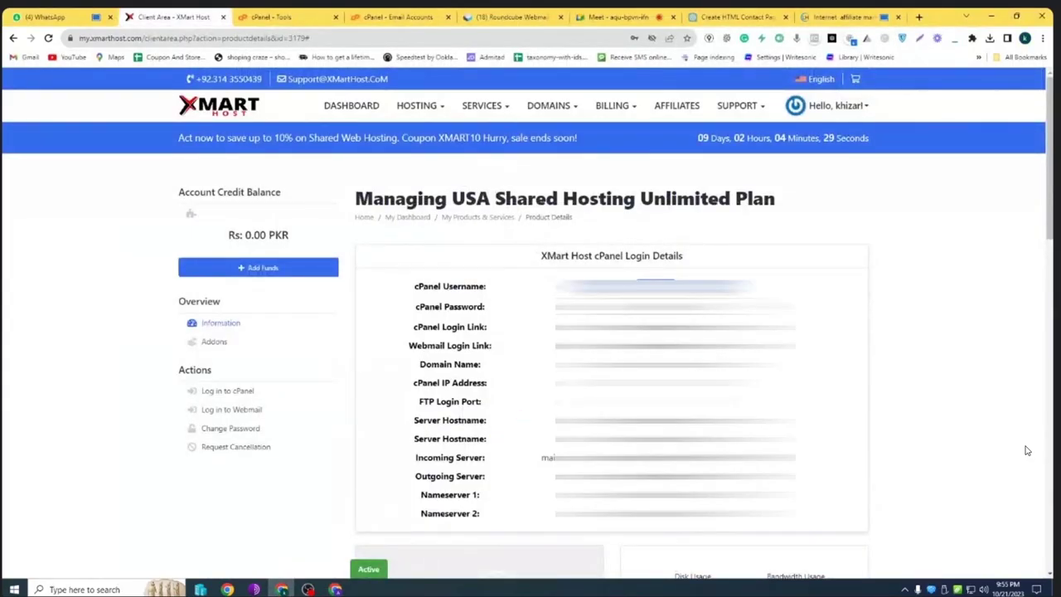
left_click(335, 589)
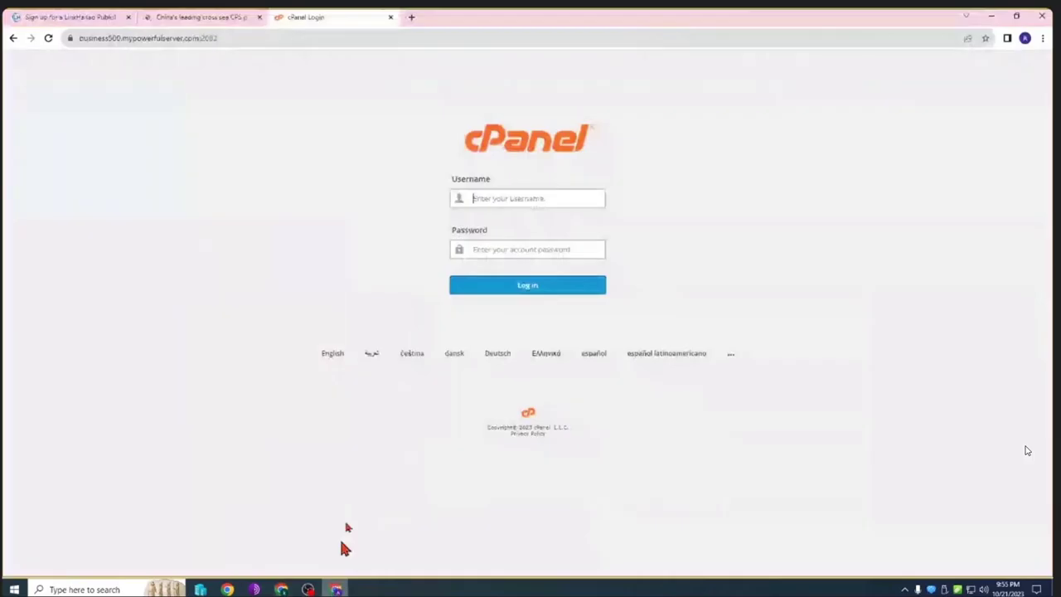
left_click(514, 198)
key("ctrl+v")
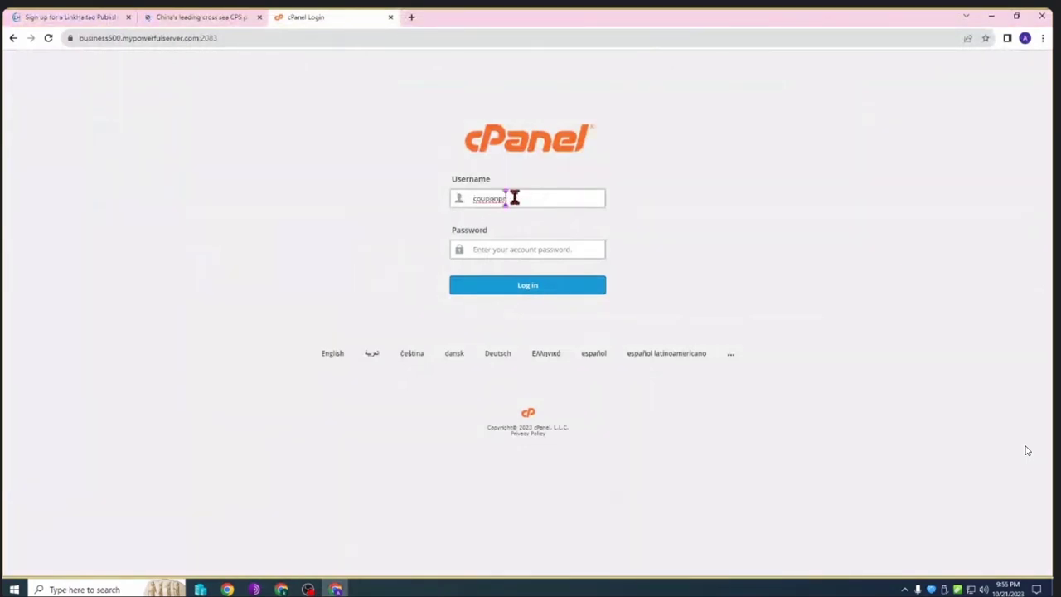
Copy the cPanel password from the hosting details into the password field, log in, and decline saving the password.
key("alt+Tab")
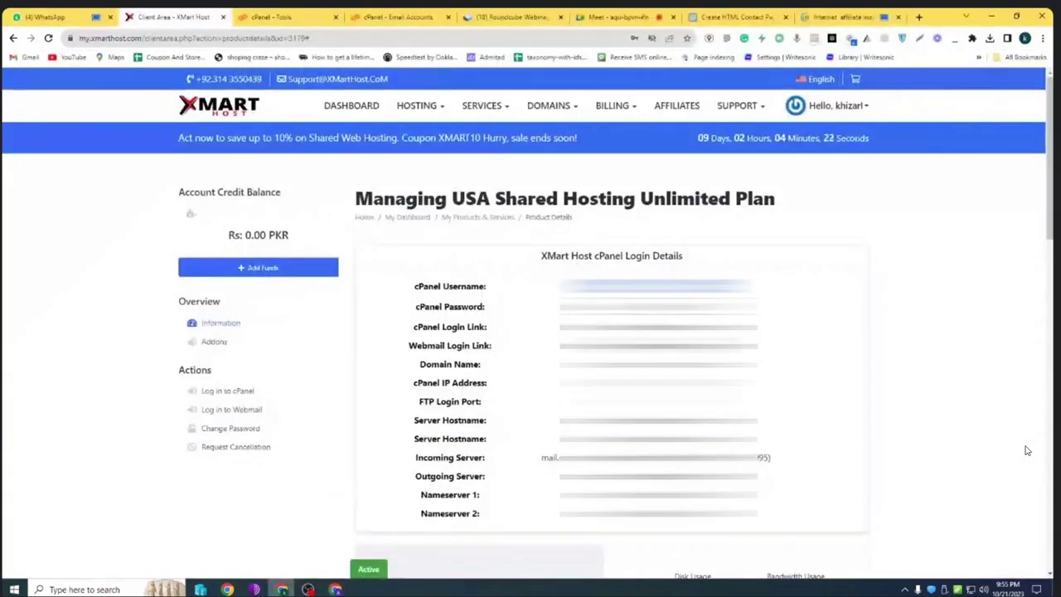
double_click(658, 306)
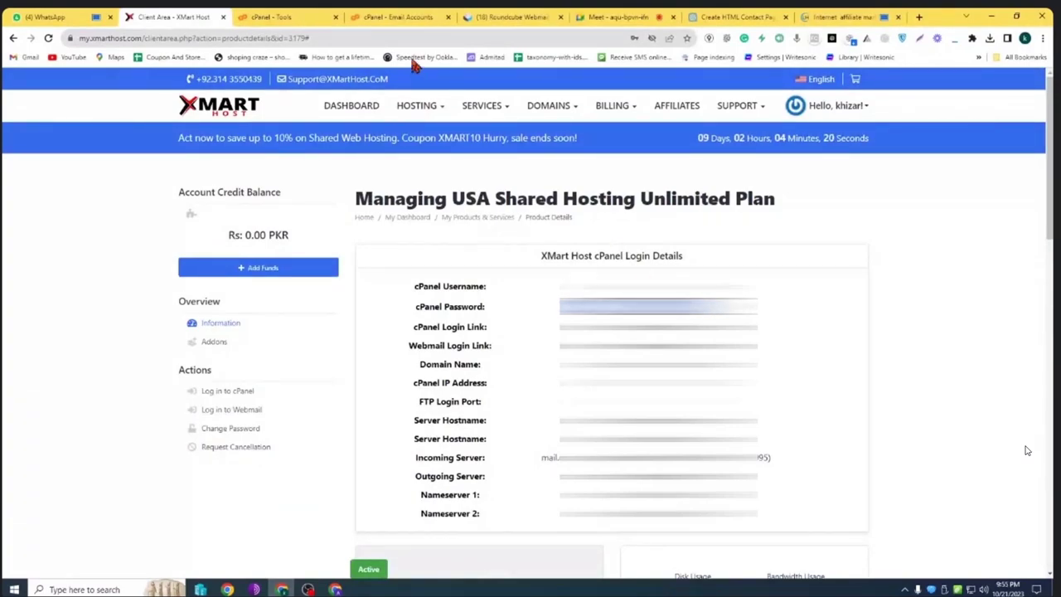
left_click(335, 588)
left_click(520, 249)
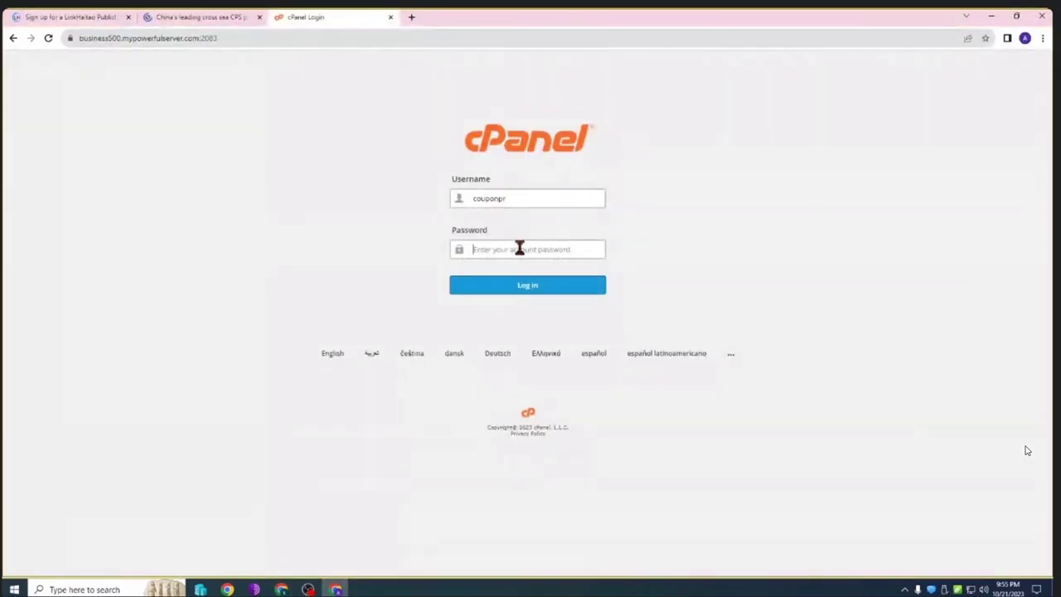
key("ctrl+v")
left_click(535, 284)
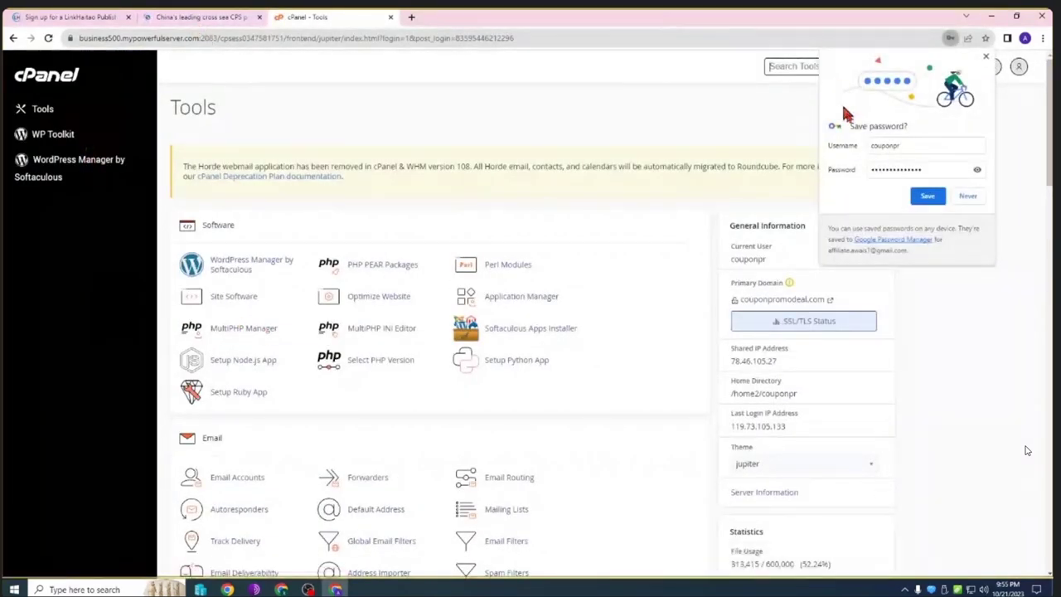
left_click(968, 198)
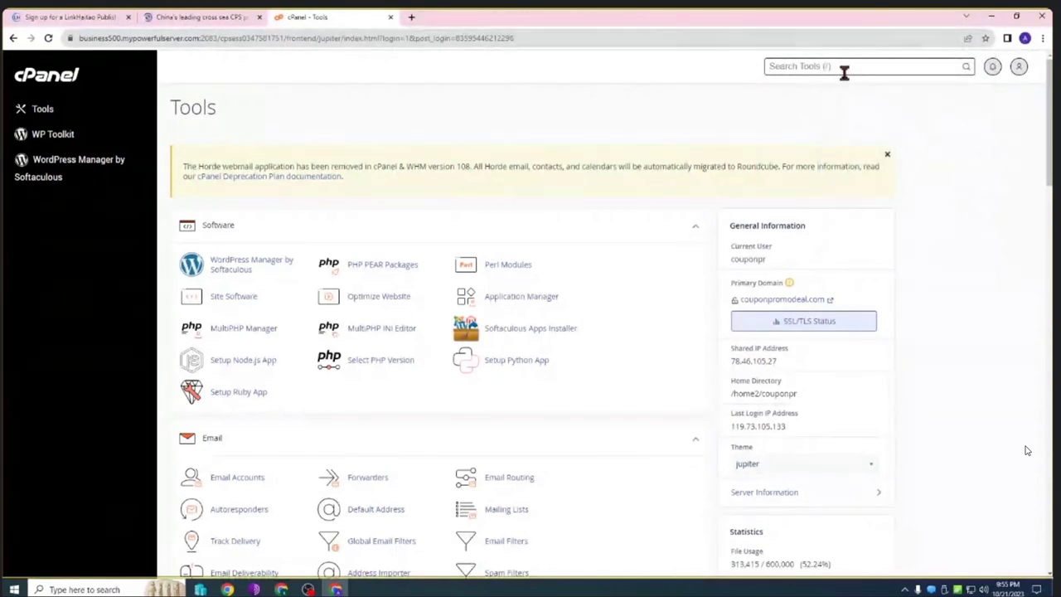
left_click(232, 17)
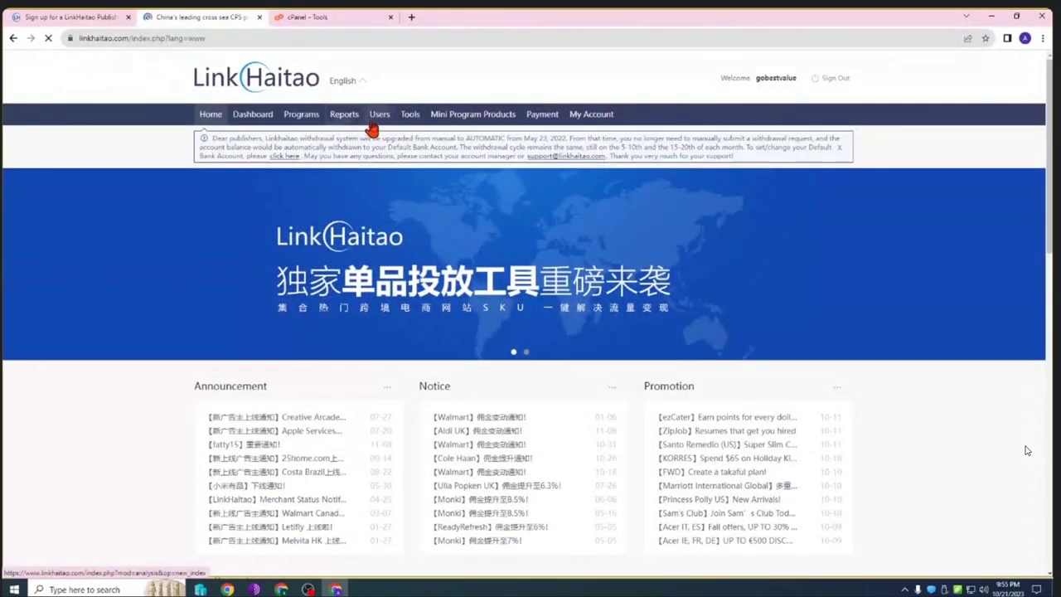
left_click(282, 589)
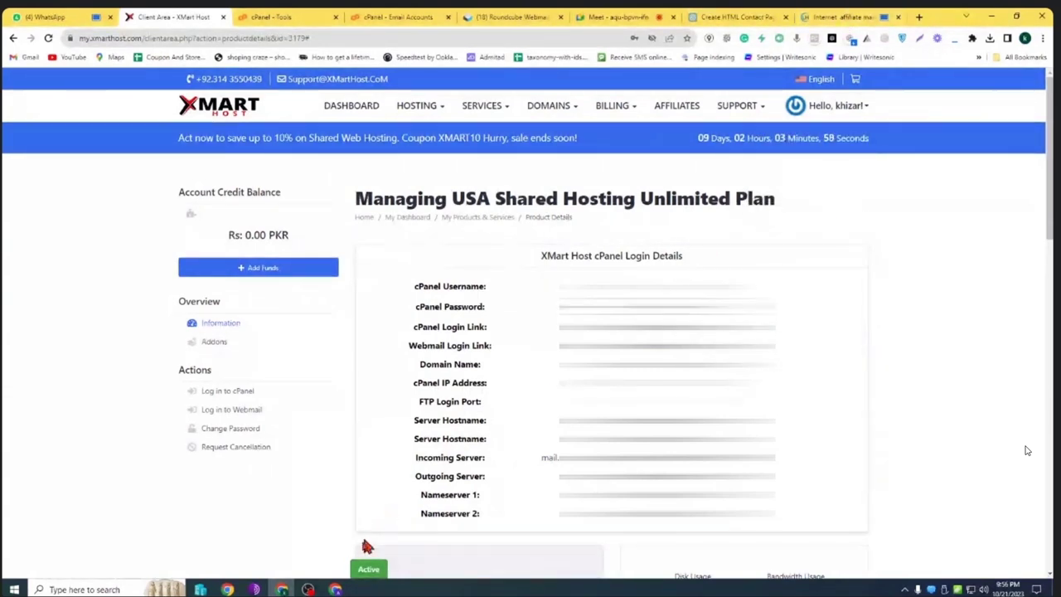
key("alt+Tab")
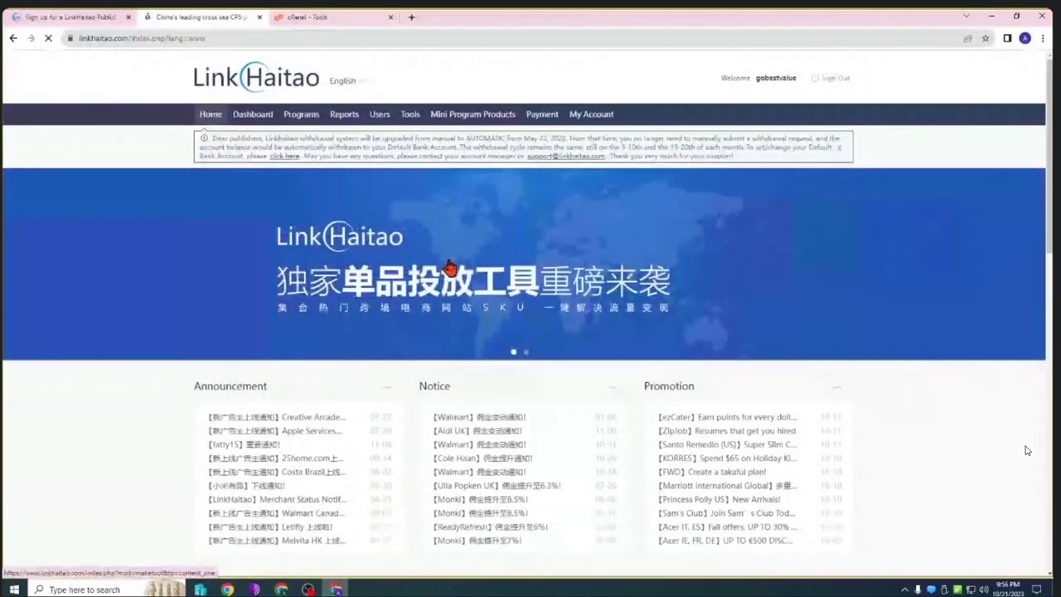
left_click(526, 354)
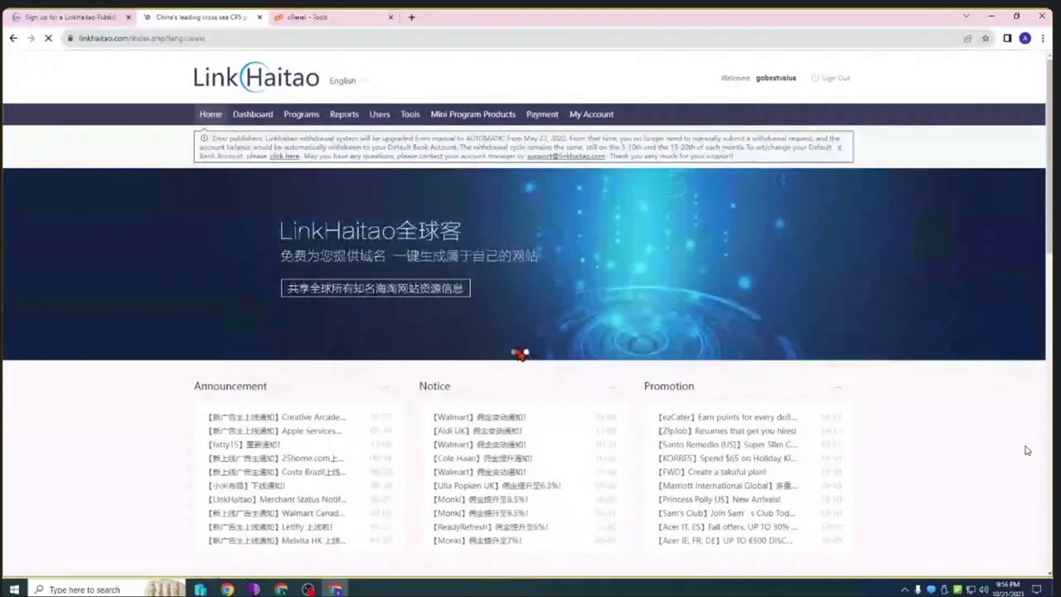
left_click(312, 16)
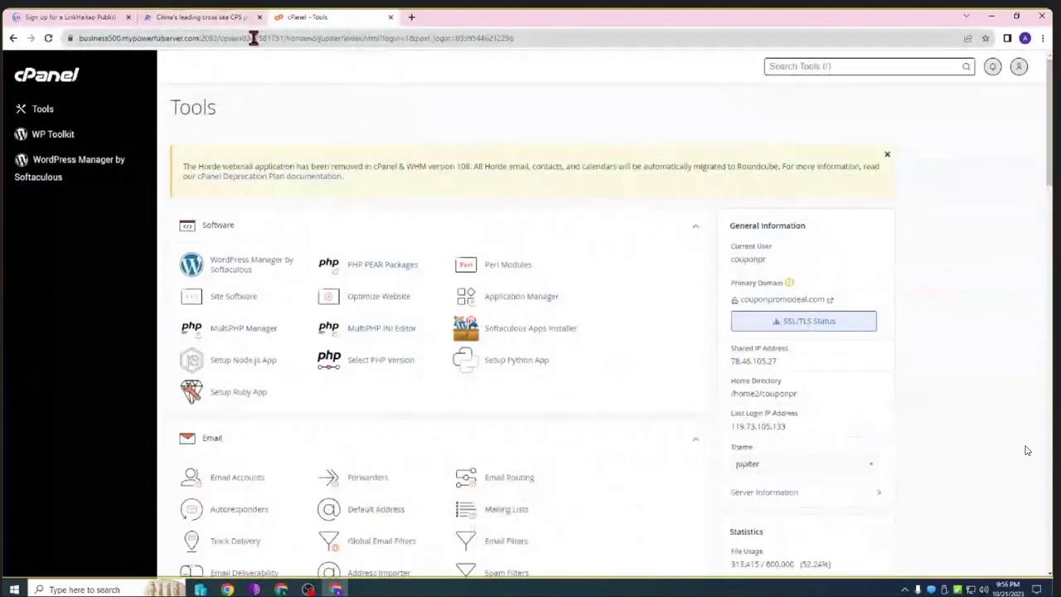
left_click_drag(201, 38, 73, 43)
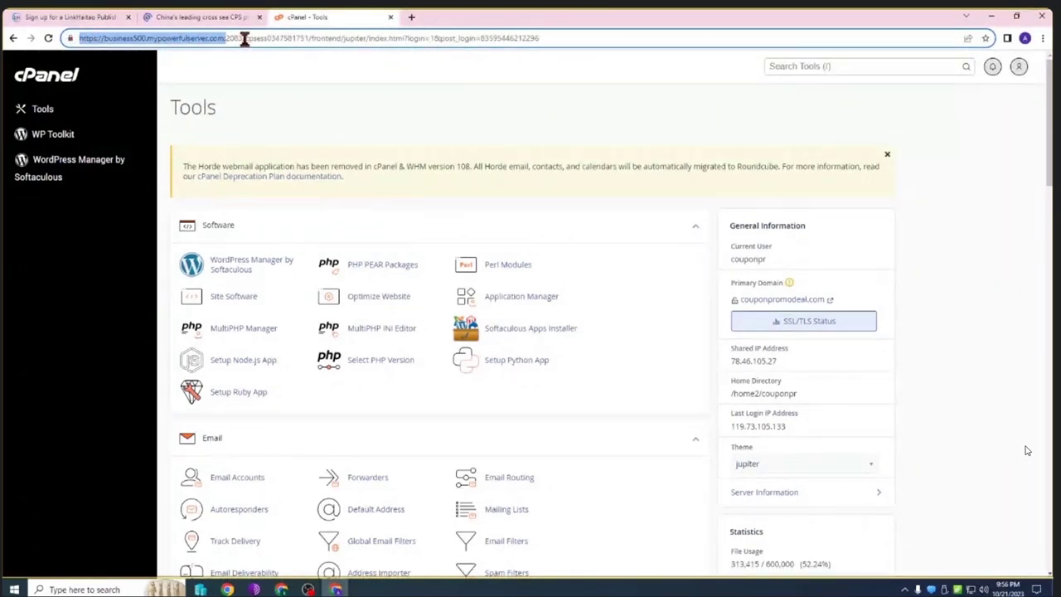
left_click(226, 17)
left_click(319, 17)
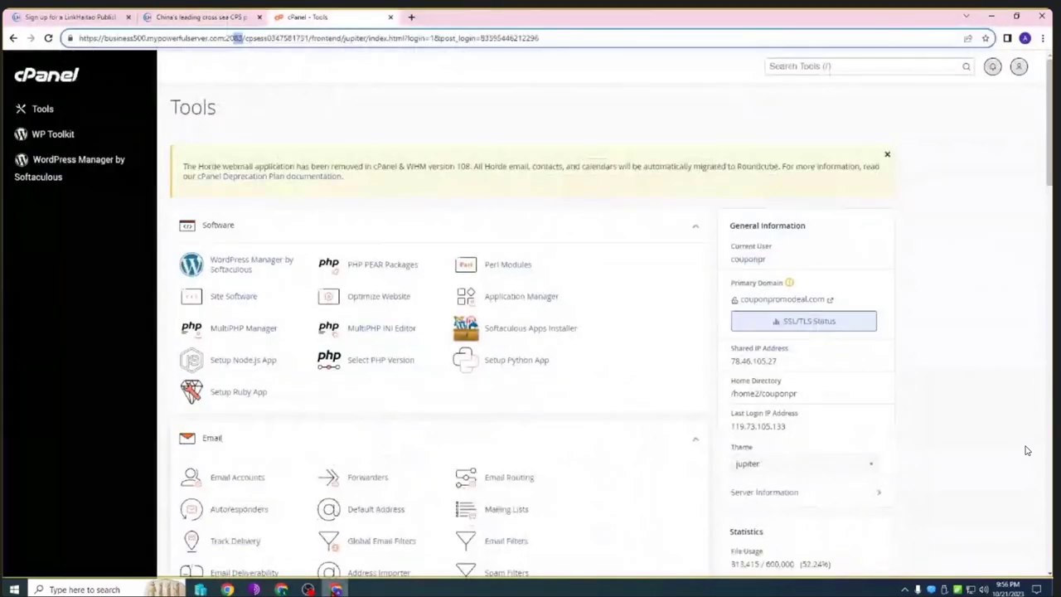
mouse_move(336, 590)
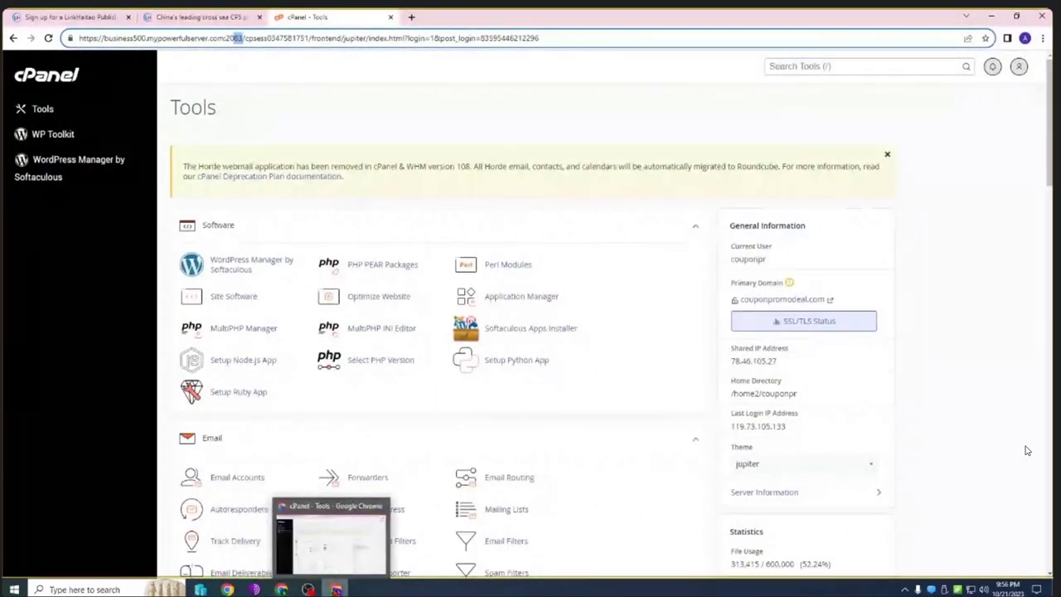
left_click(282, 589)
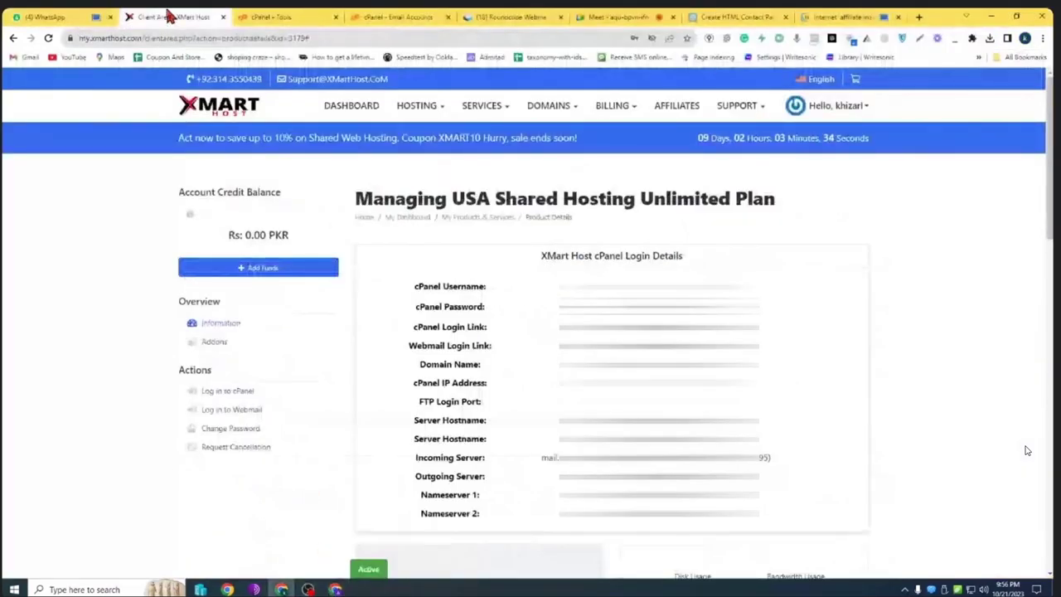
key("alt+Tab")
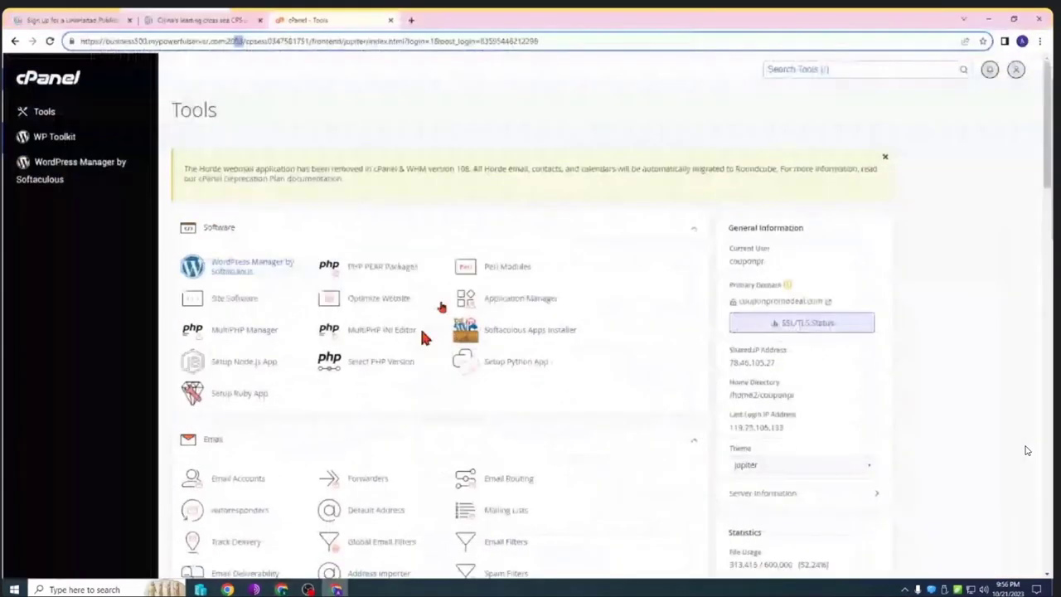
Close the LinkHaitao sign-up page and open the form for adding a website to the publisher account's users section.
left_click(222, 16)
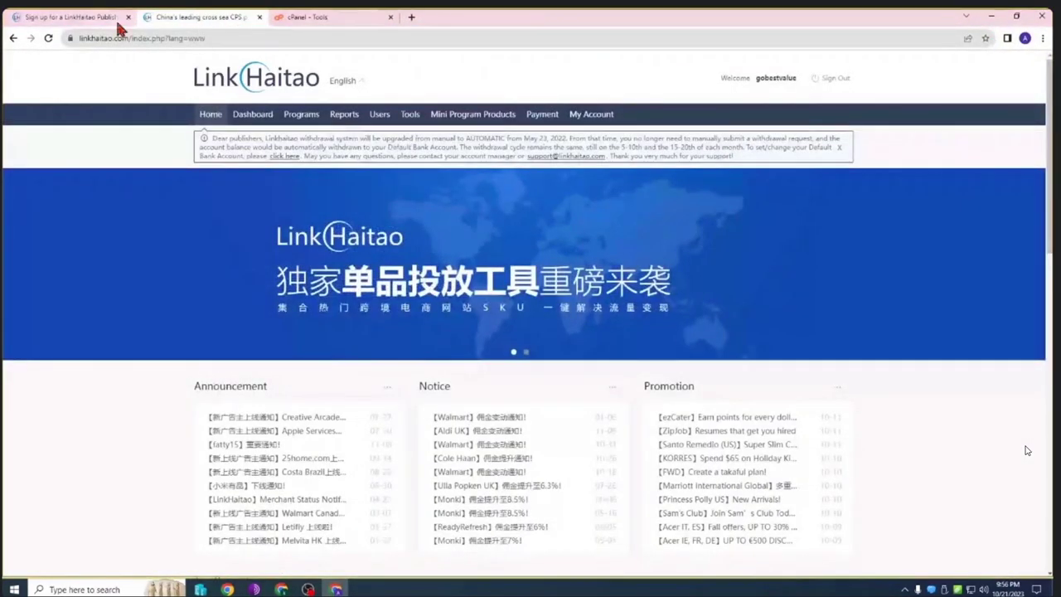
left_click(129, 16)
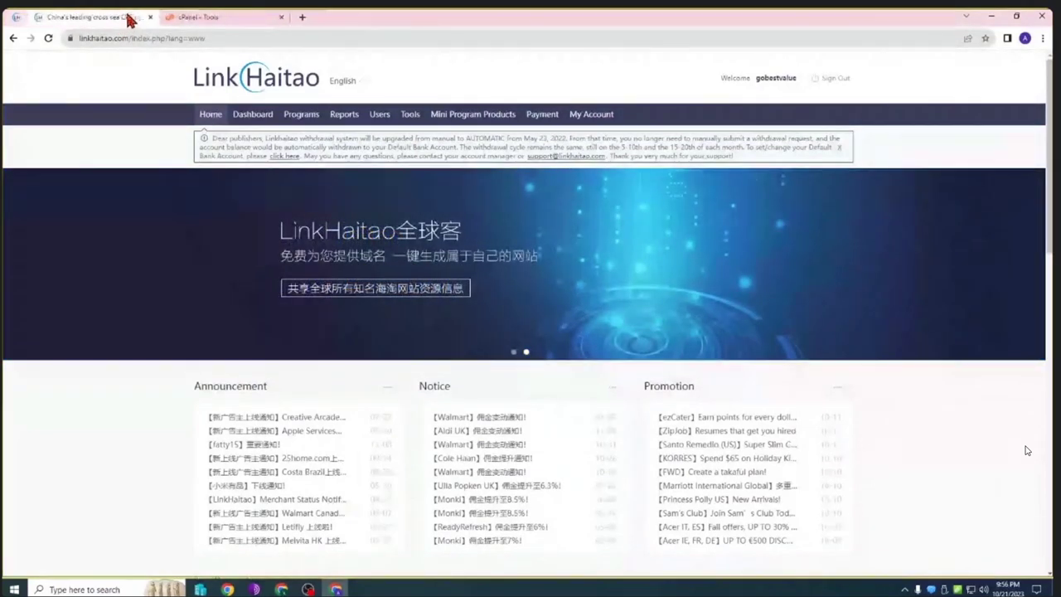
left_click(379, 122)
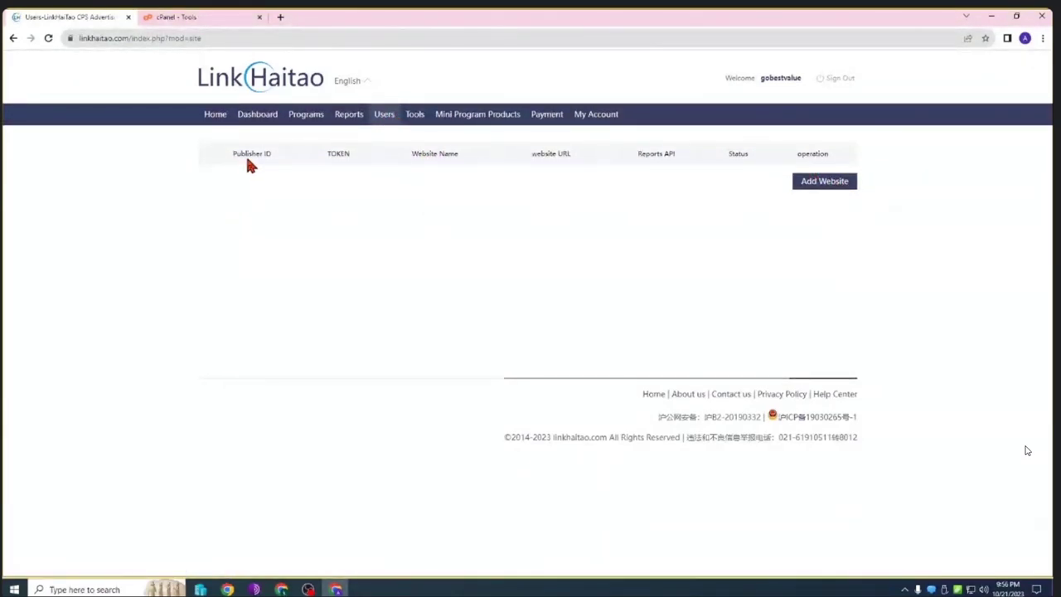
left_click(825, 184)
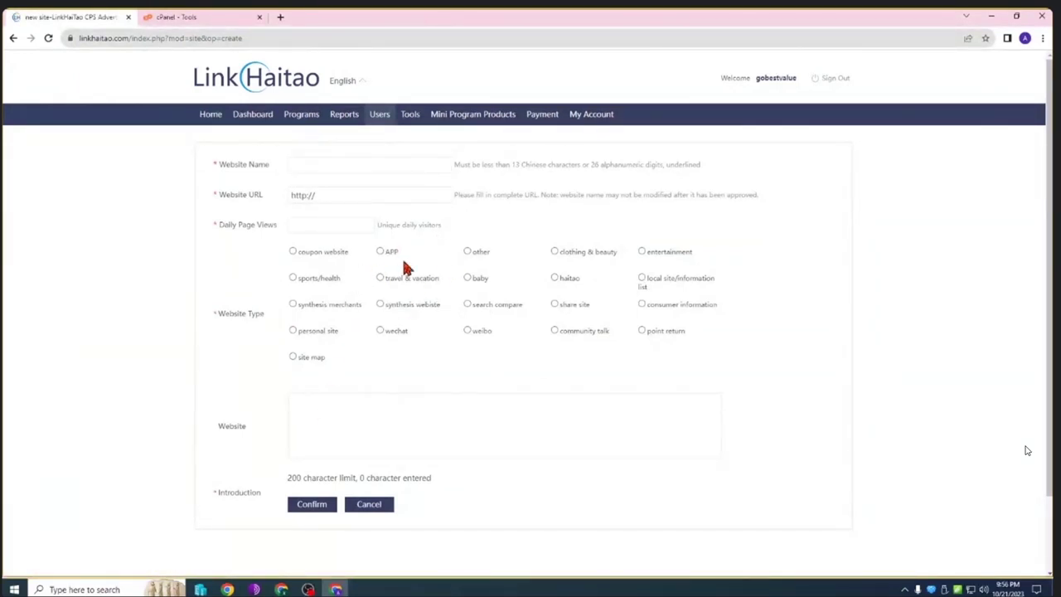
Open the gobestvalue.com site from the cPanel WordPress Manager's installations and copy its web address.
left_click(281, 590)
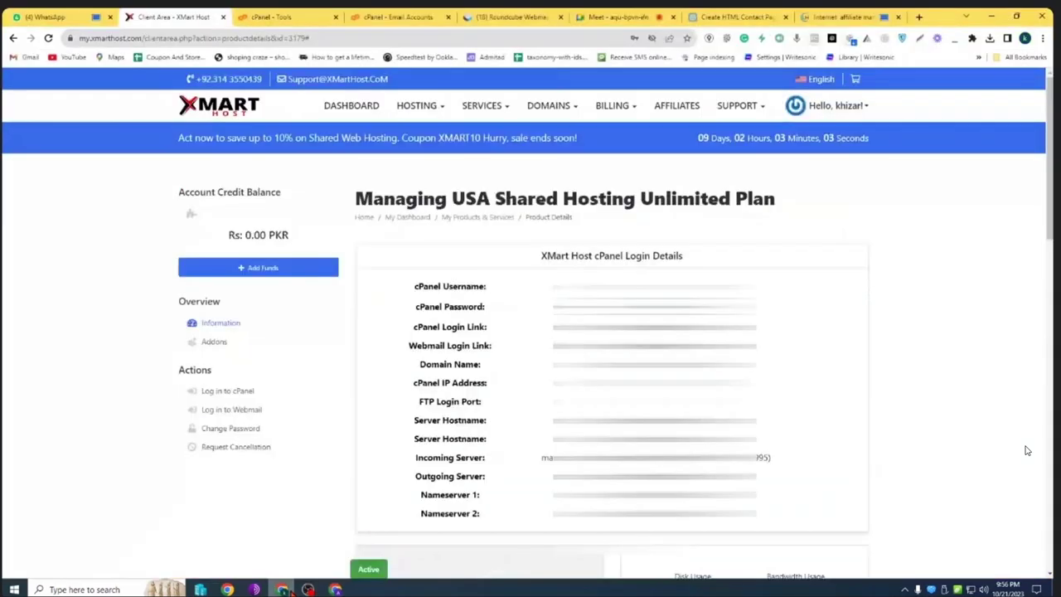
left_click(259, 17)
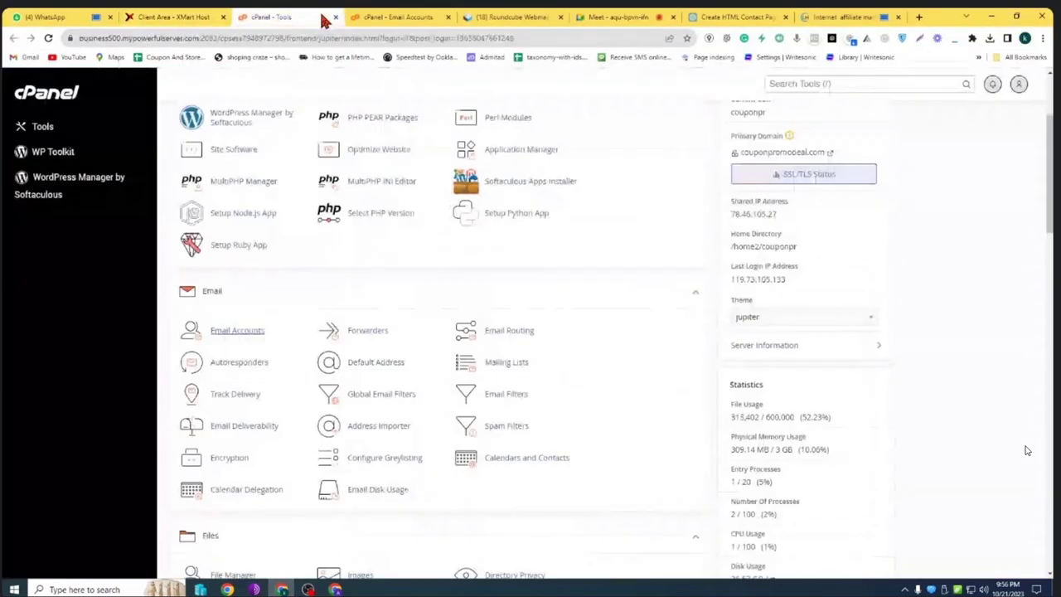
left_click(259, 122)
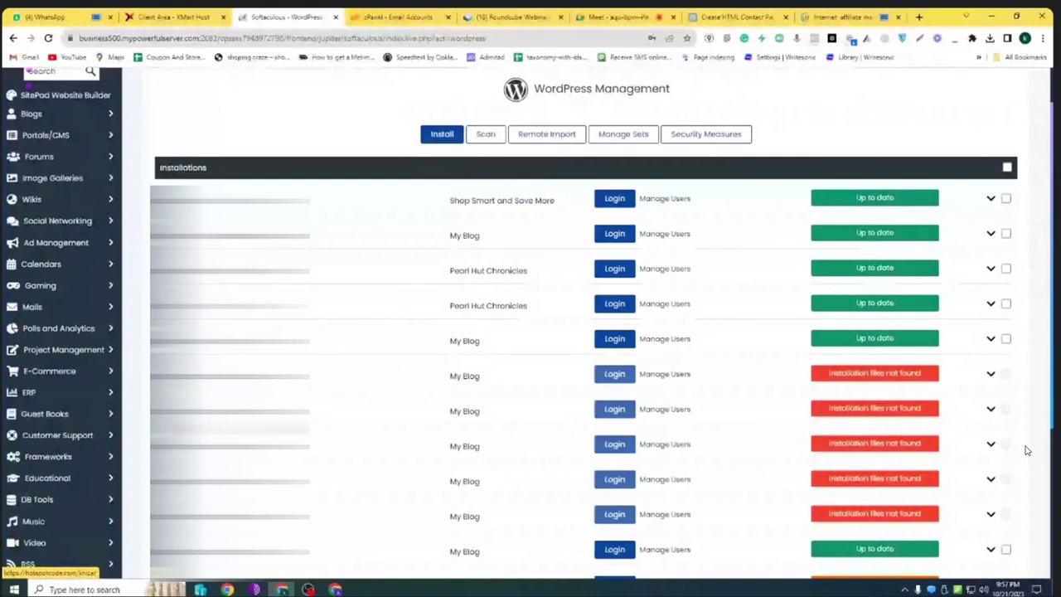
left_click(228, 351)
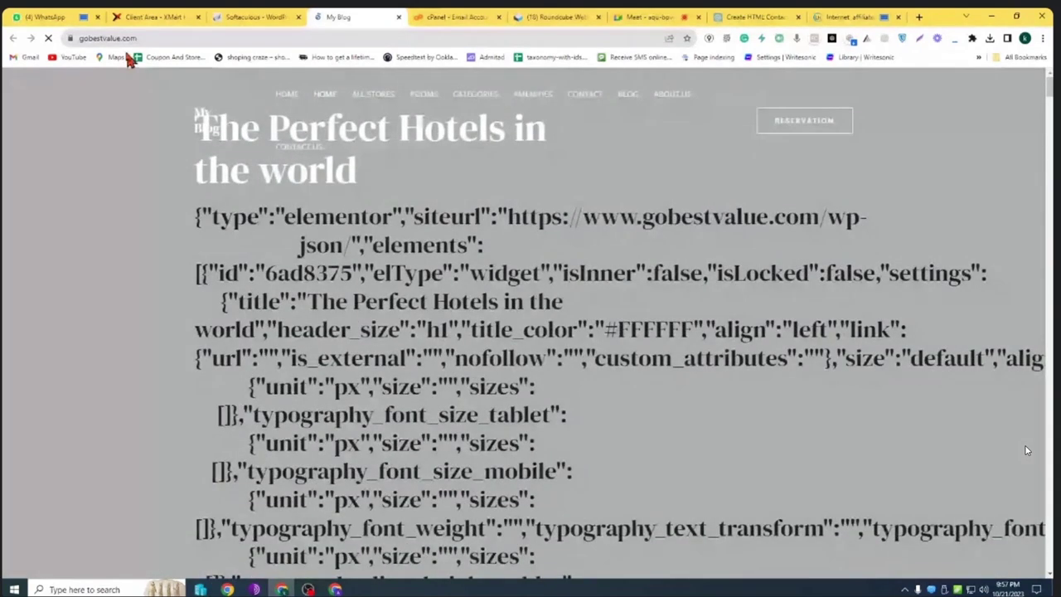
left_click(154, 38)
key("ctrl+c")
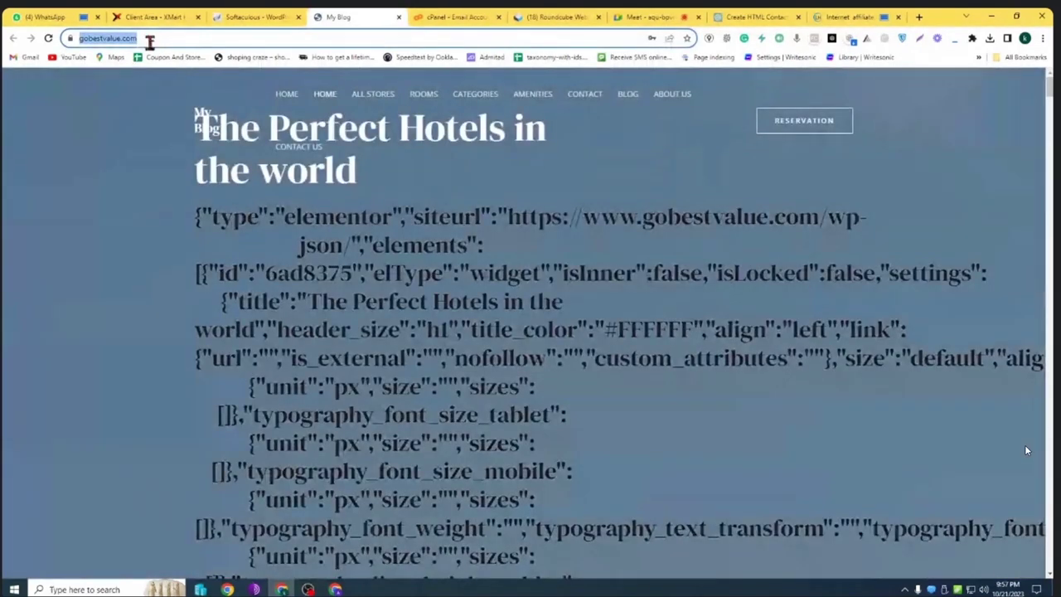
left_click(335, 589)
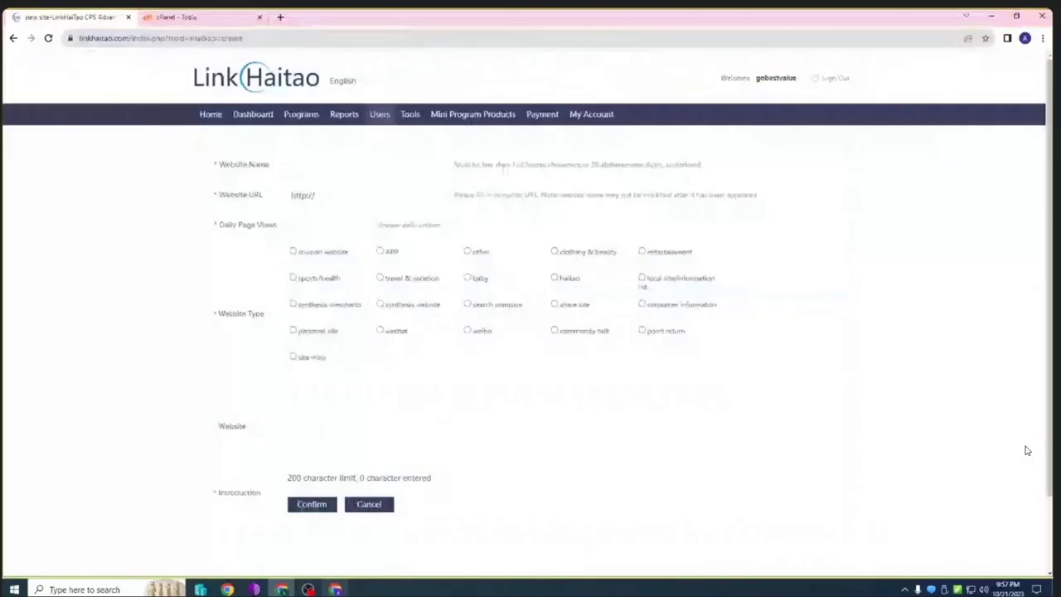
left_click(333, 199)
left_click(350, 200)
left_click_drag(349, 201, 175, 217)
key("ctrl+v")
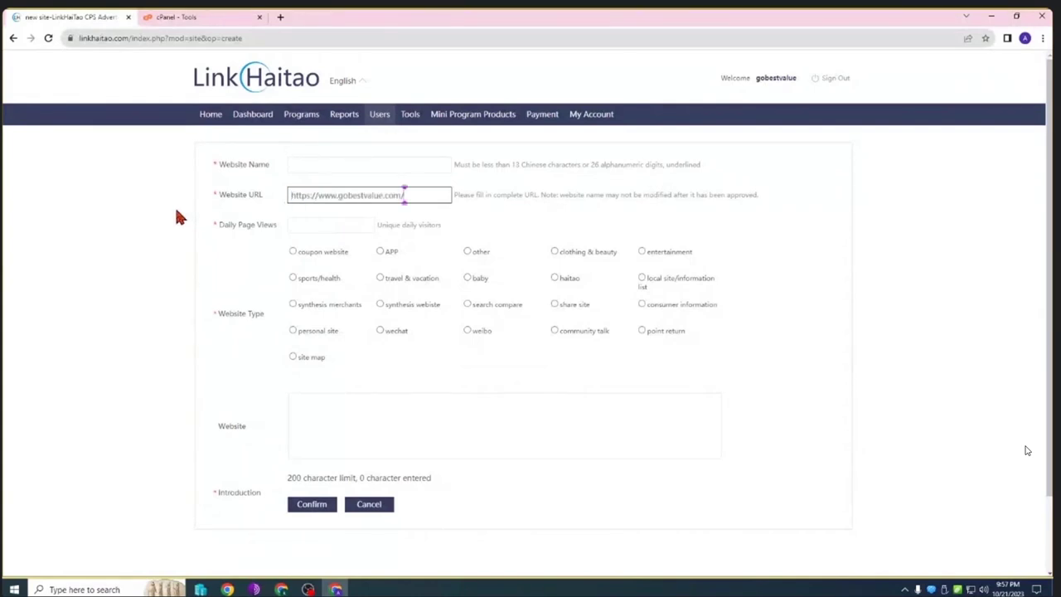
Set the Website Name to gobestvalue, copied from the domain in the Website URL.
double_click(361, 199)
key("ctrl+c")
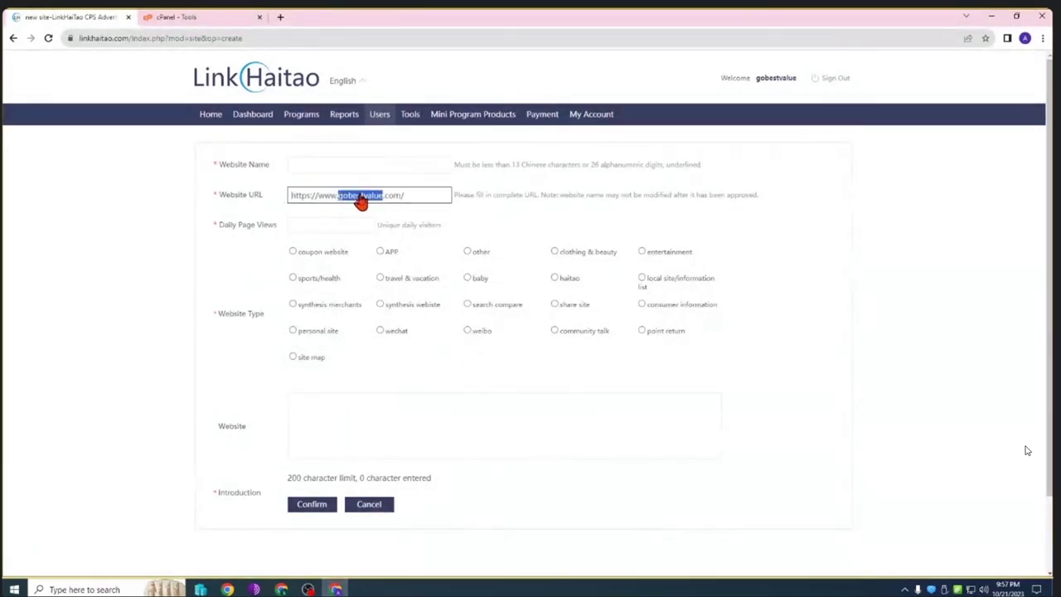
left_click(320, 169)
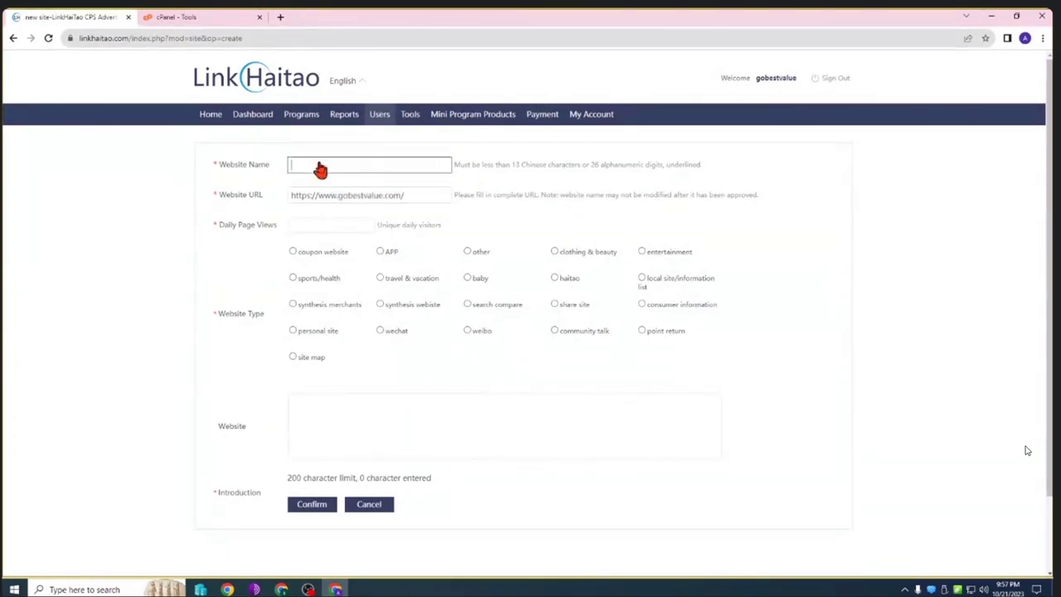
key("ctrl+v")
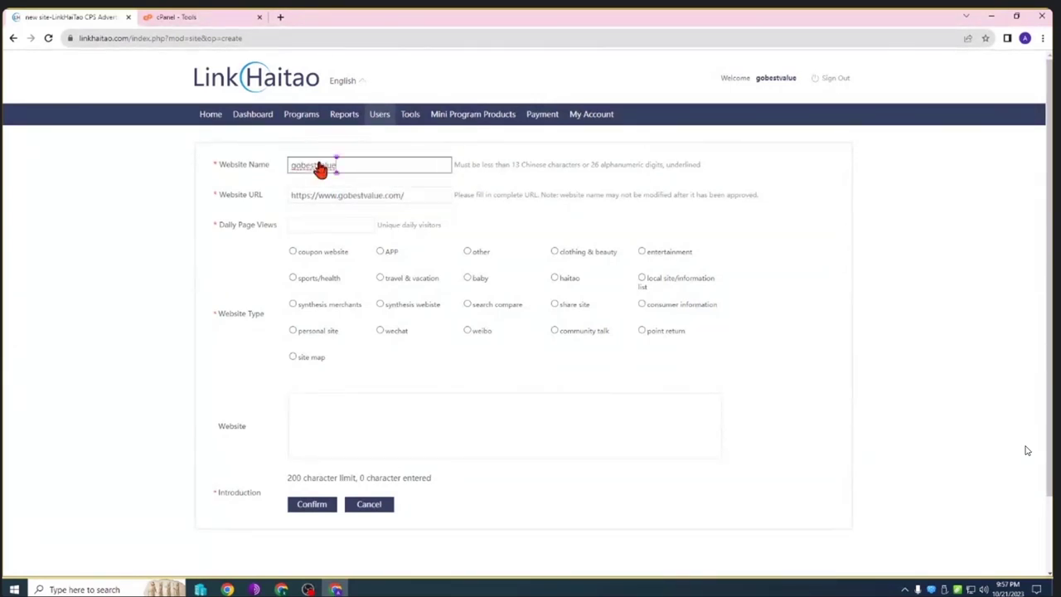
triple_click(365, 202)
triple_click(365, 203)
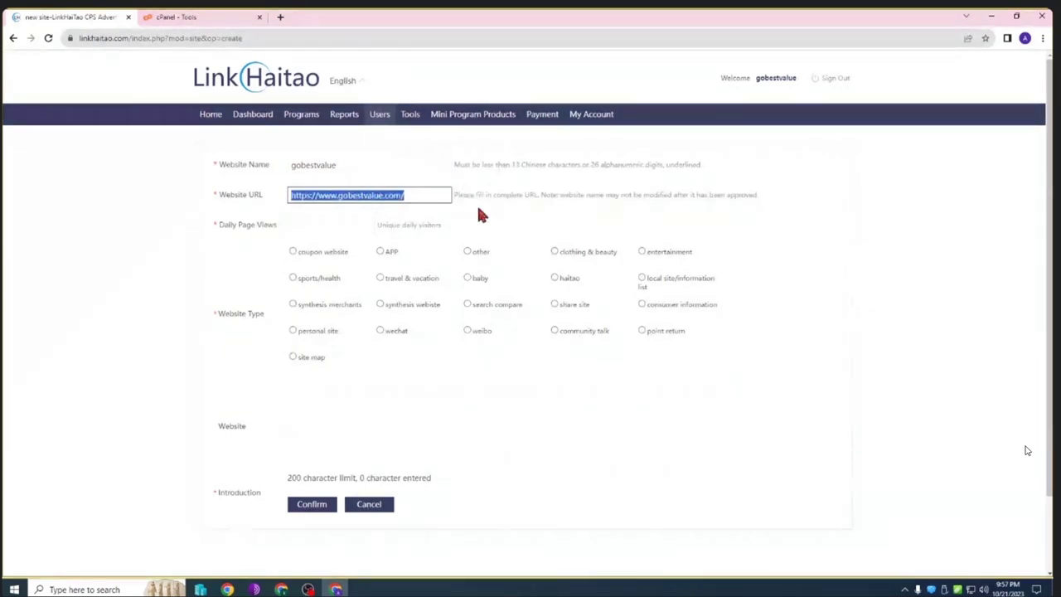
left_click(432, 226)
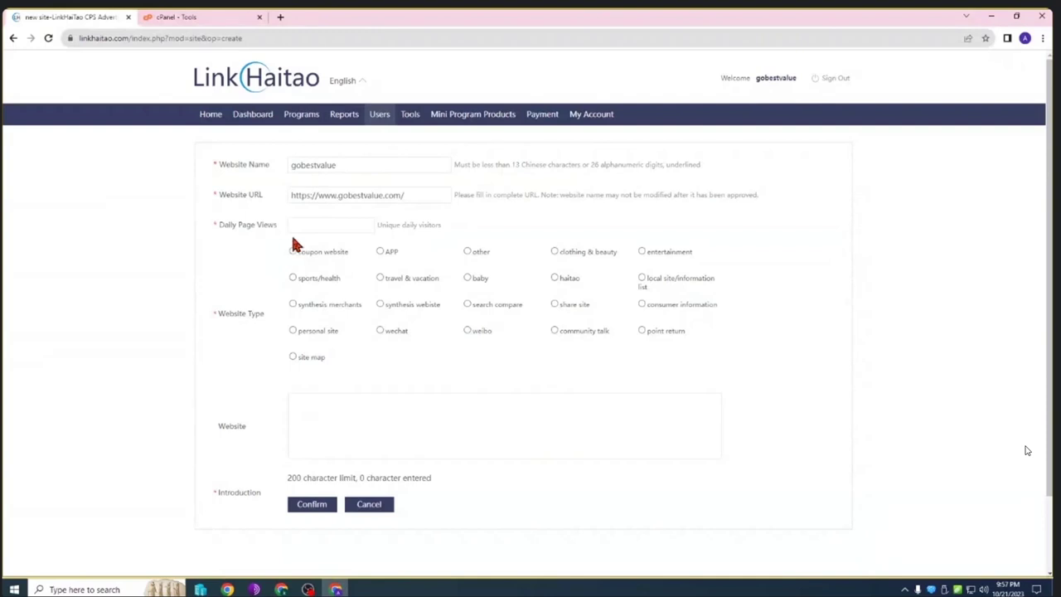
Set Daily Page Views to 2000 and the Website Type to coupon website, and try to submit the form.
left_click(337, 228)
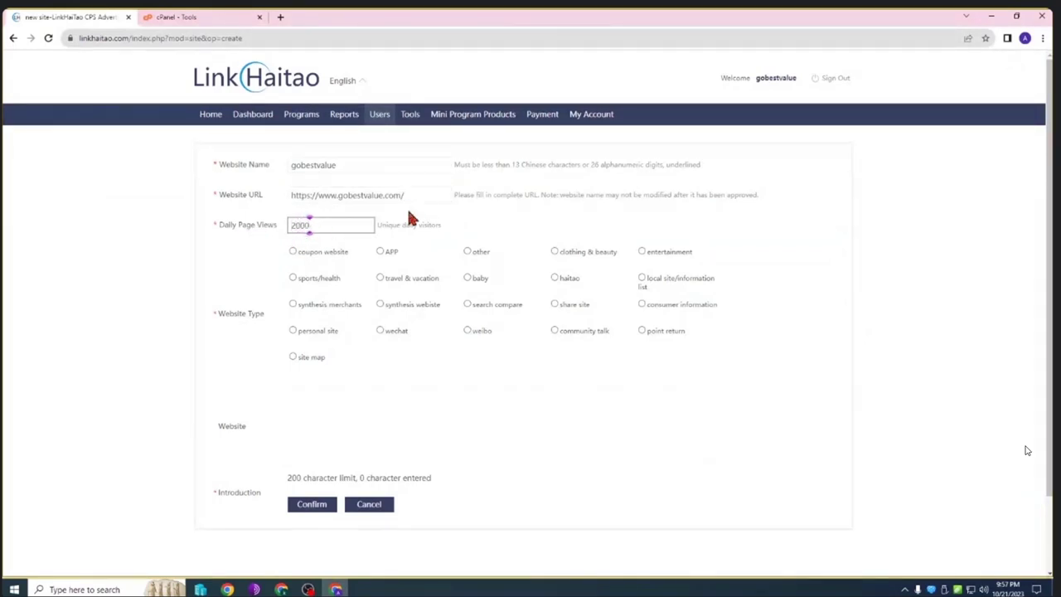
left_click(254, 240)
left_click(293, 252)
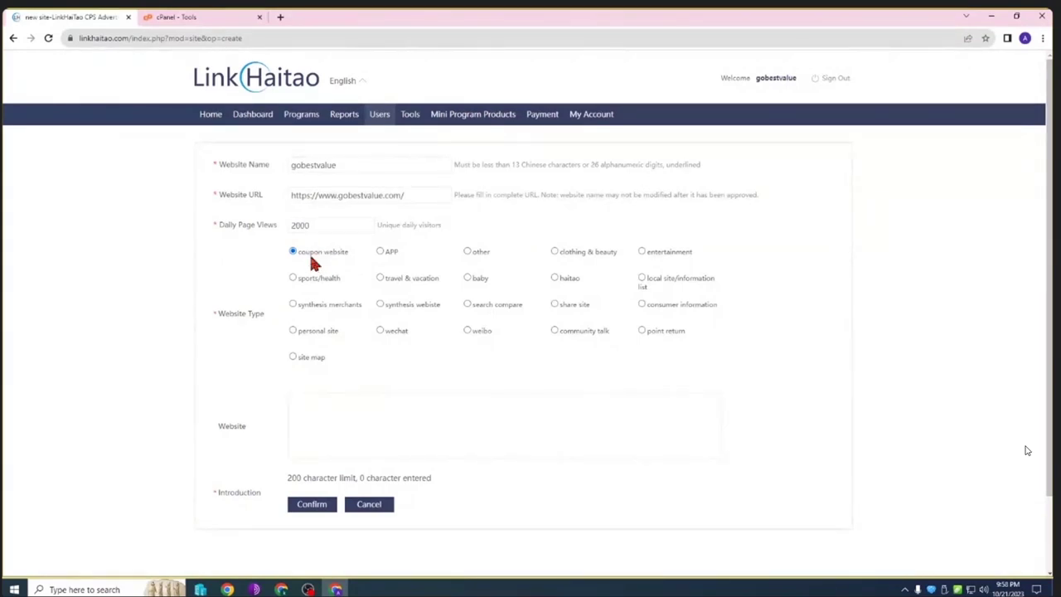
left_click(350, 436)
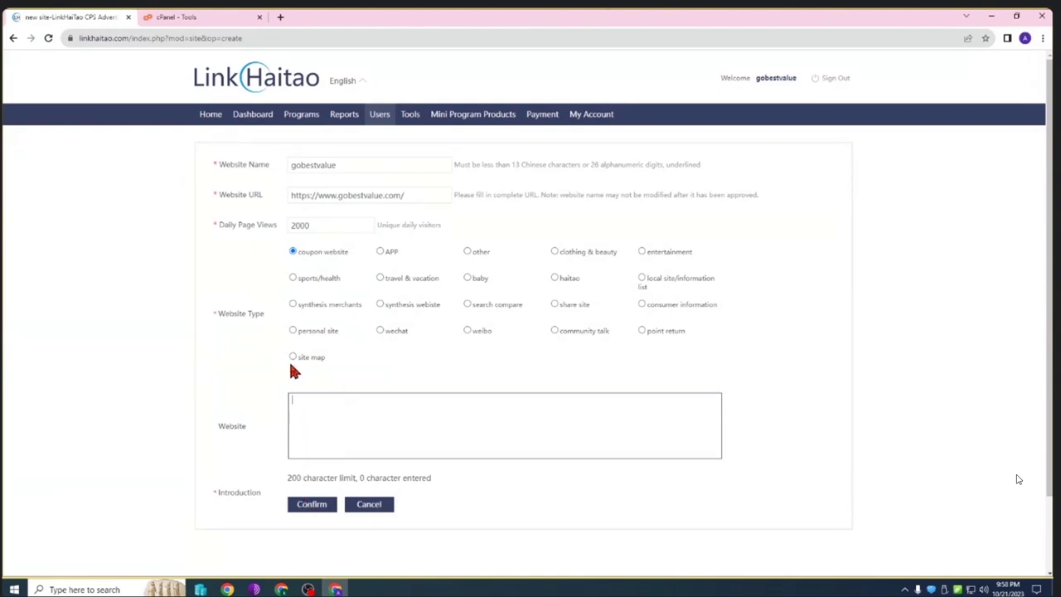
left_click(296, 254)
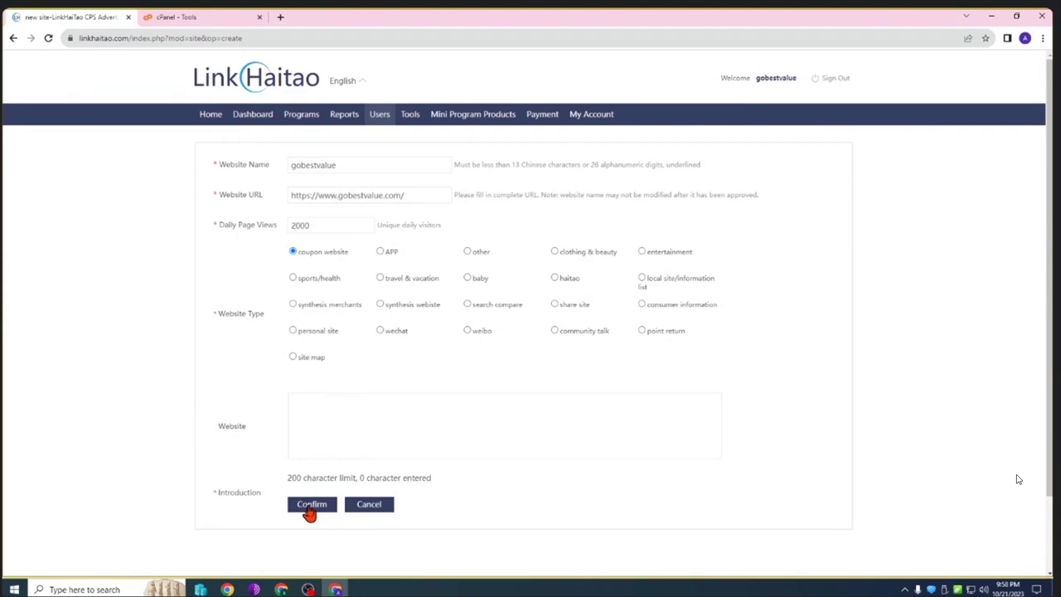
left_click(309, 510)
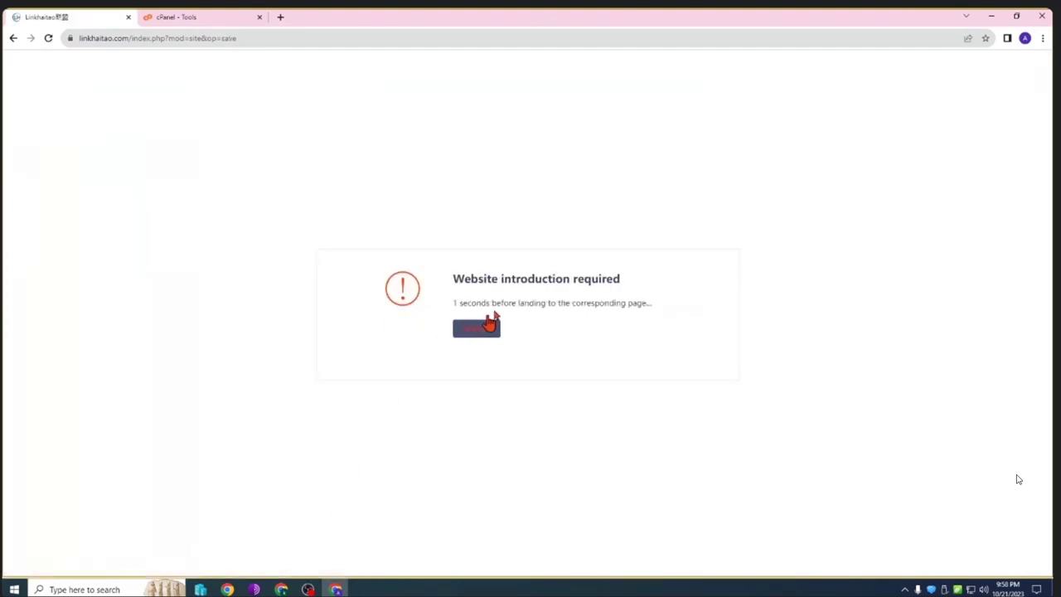
left_click(307, 509)
Enter the website introduction "this is coupon website for discount and deals" and submit the new website.
left_click(363, 421)
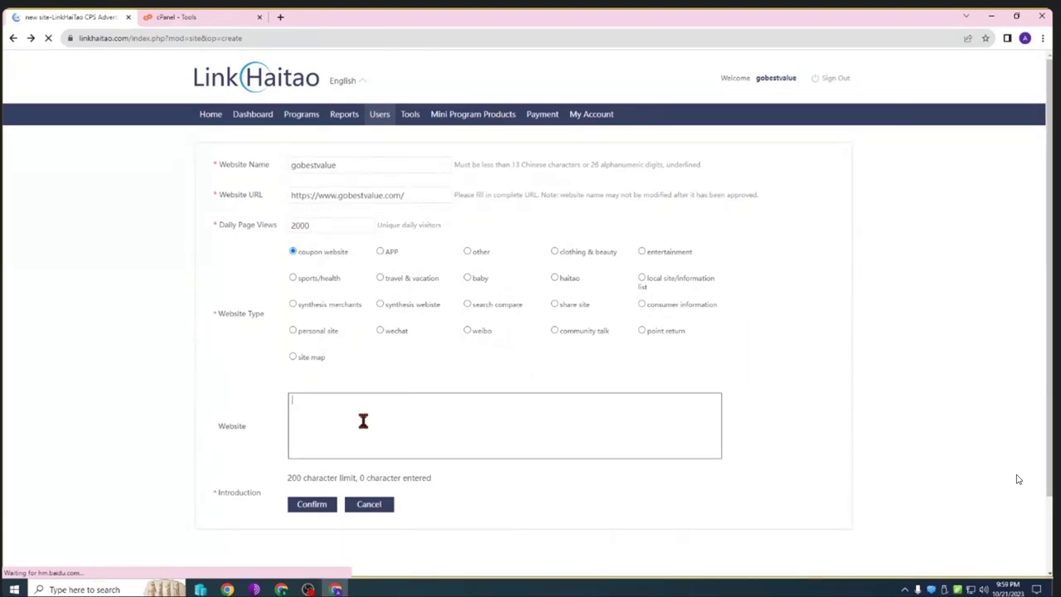
type("th")
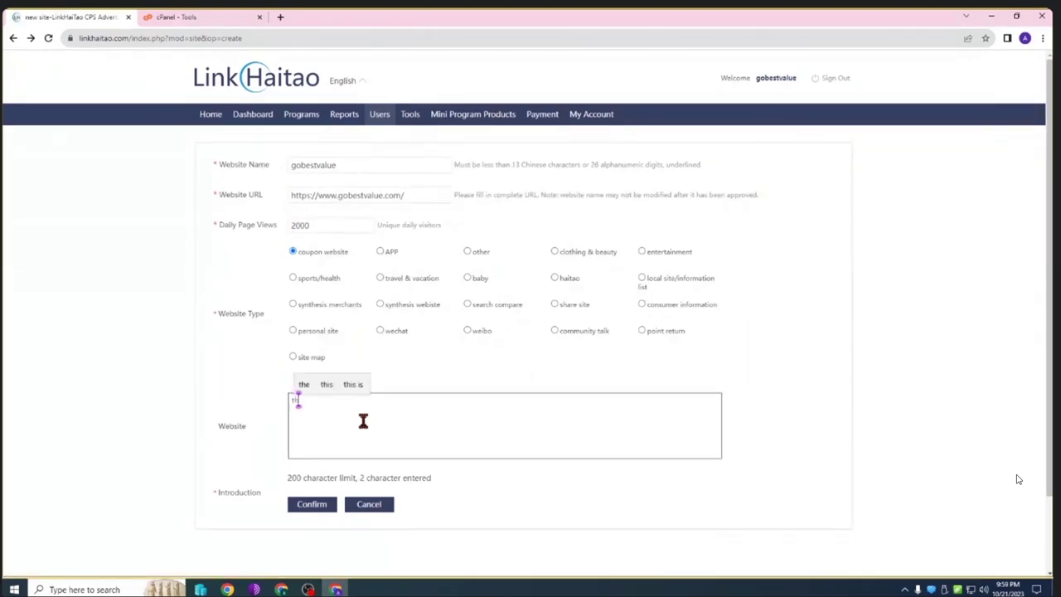
type("is is ")
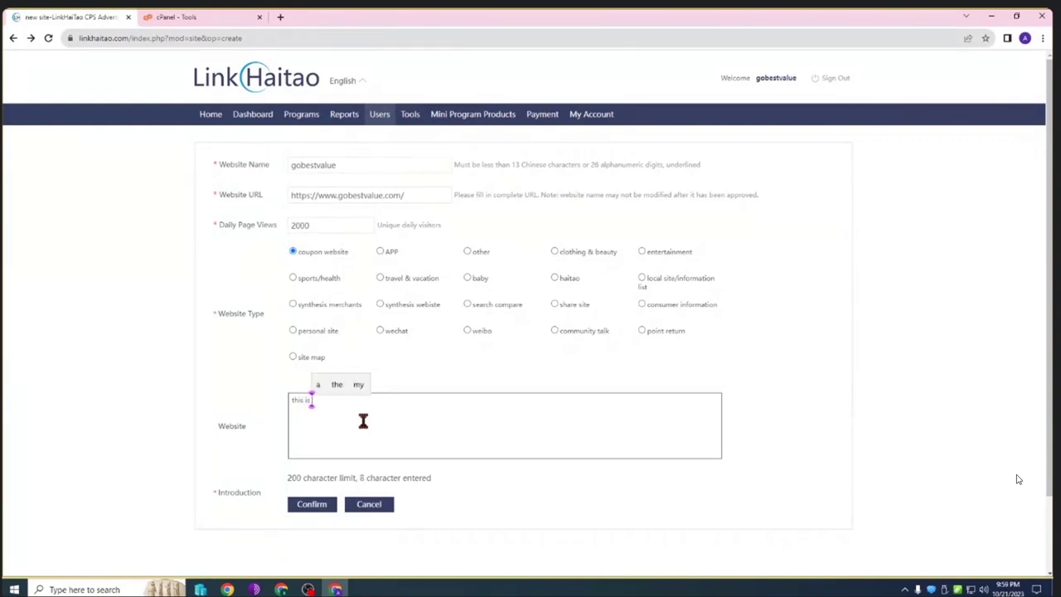
type("coupo")
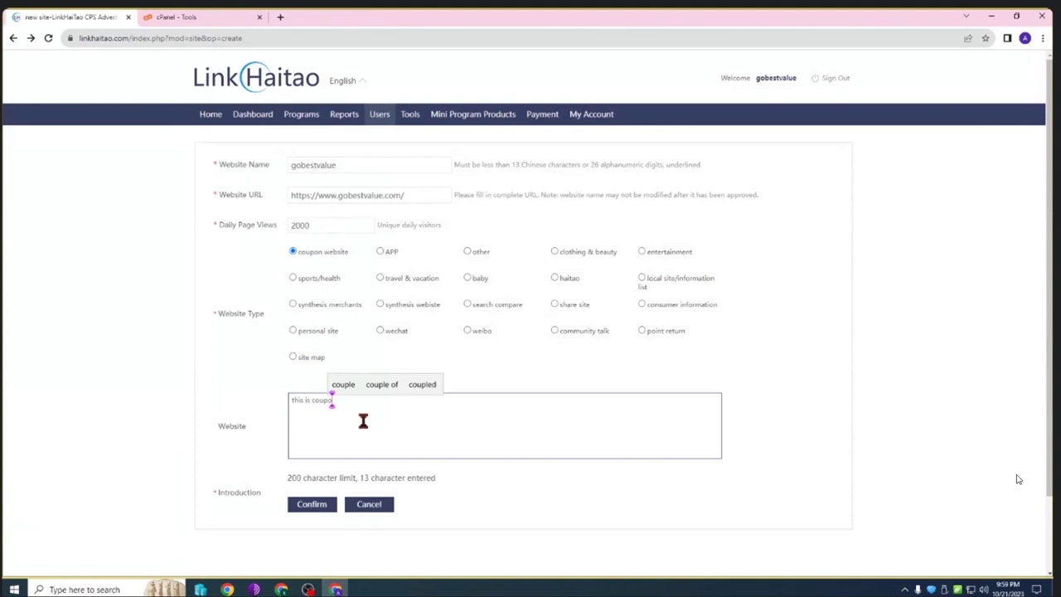
type("n websit")
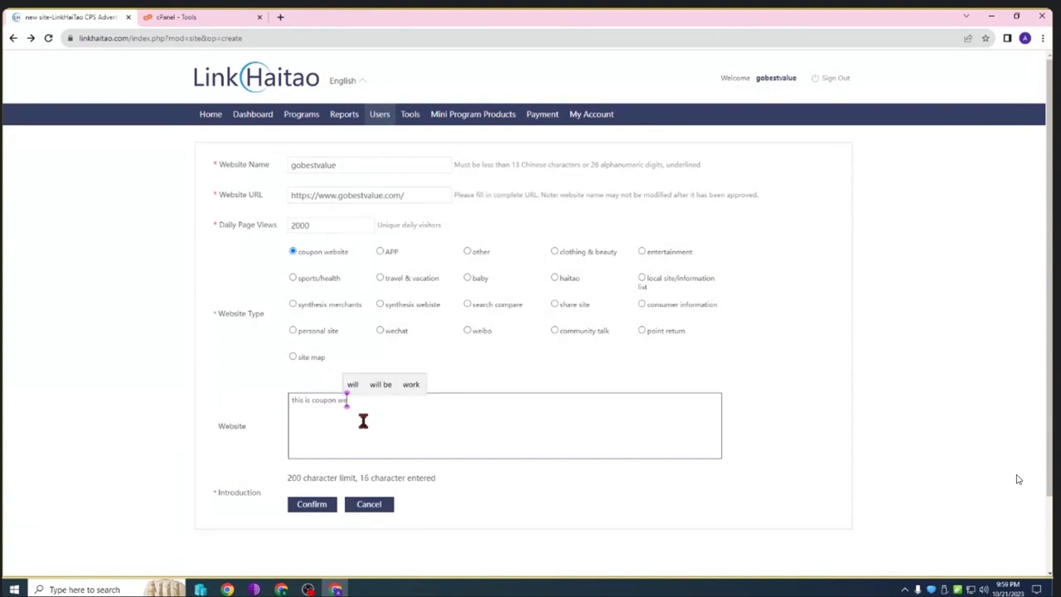
type("e ")
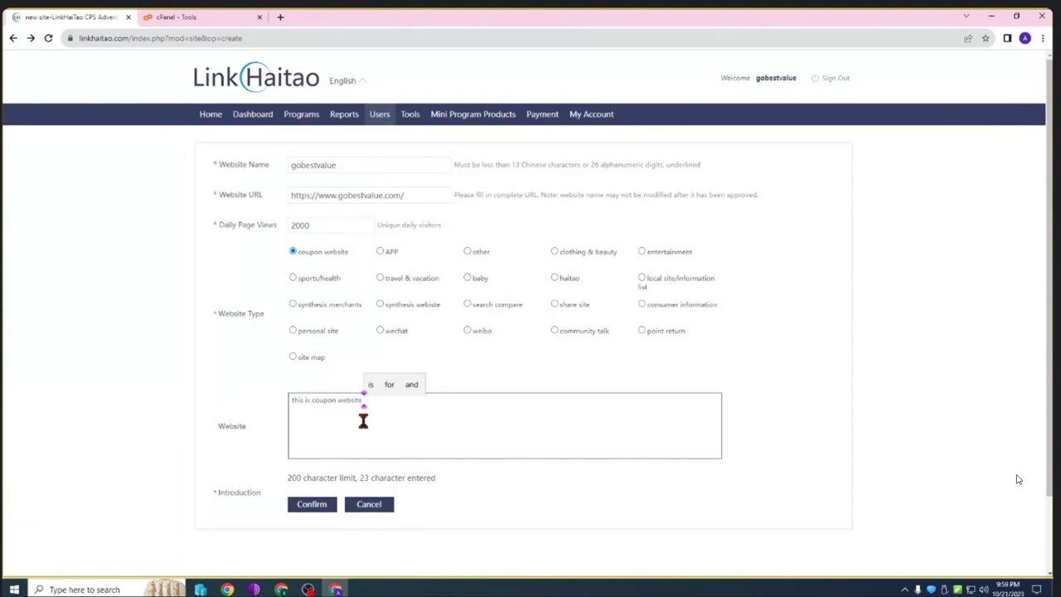
type("for d")
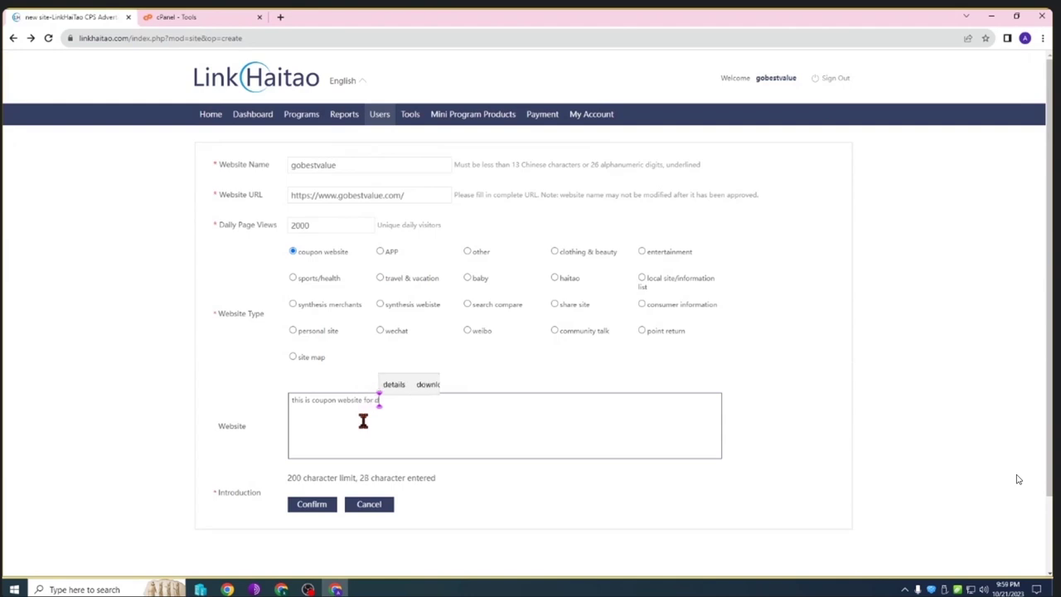
type("iscount ")
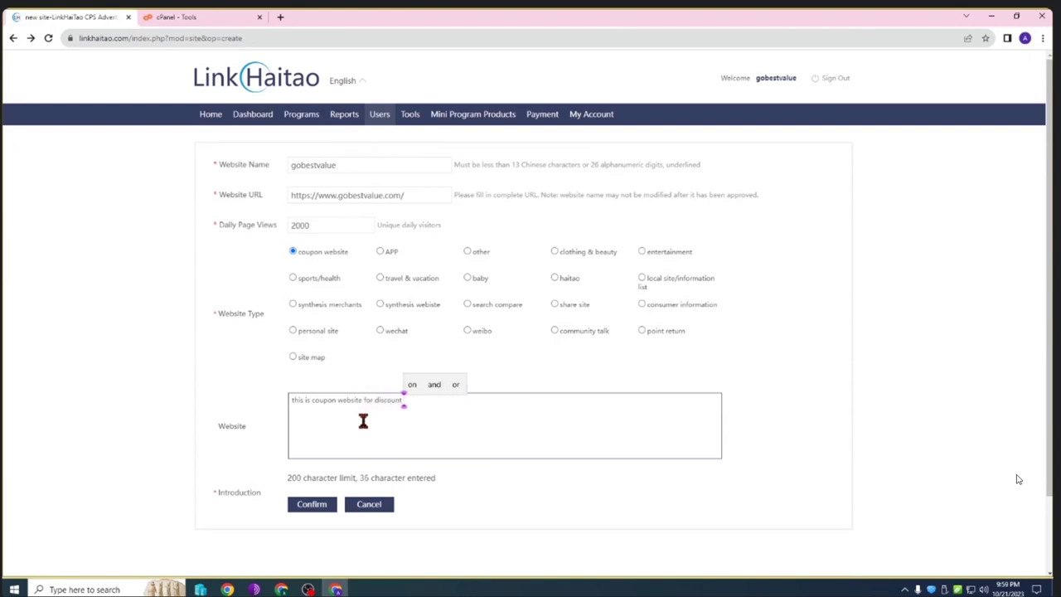
type("and")
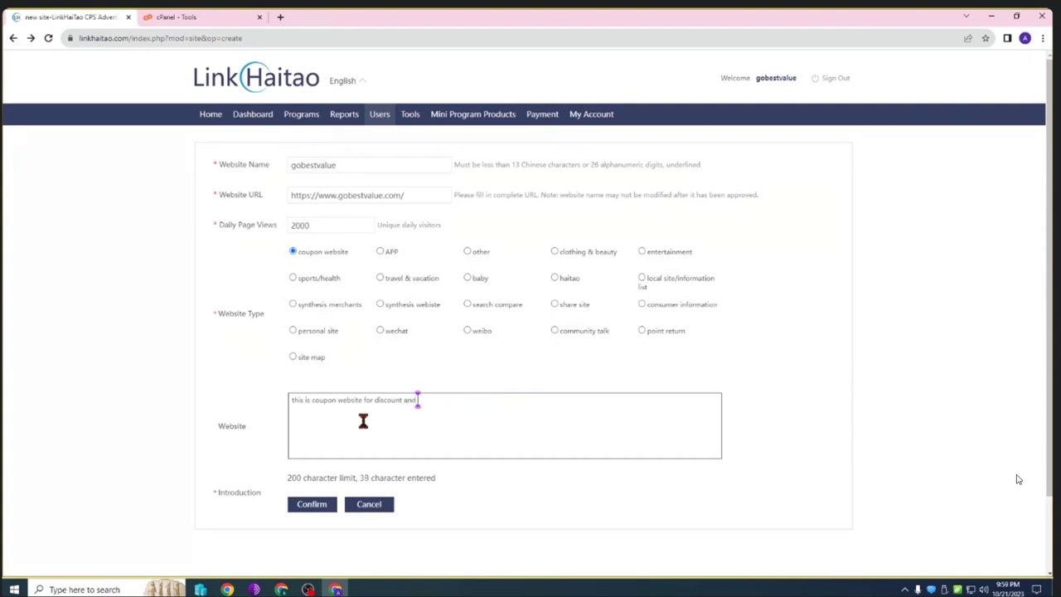
type(" deall s")
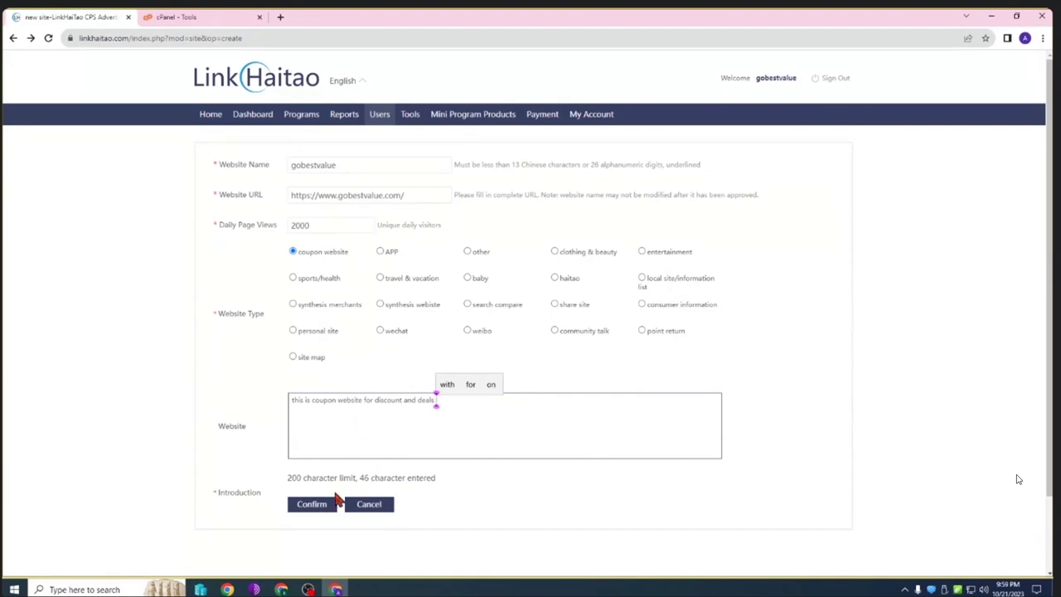
left_click(325, 504)
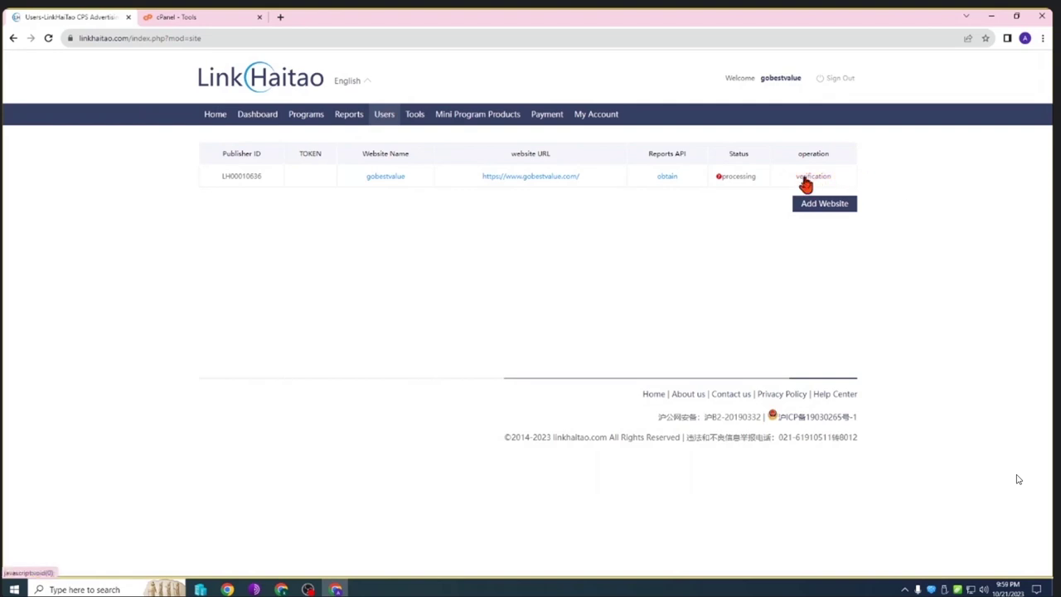
Open the website verification for gobestvalue and download the document verification file lhchecktxt.txt.
left_click(806, 179)
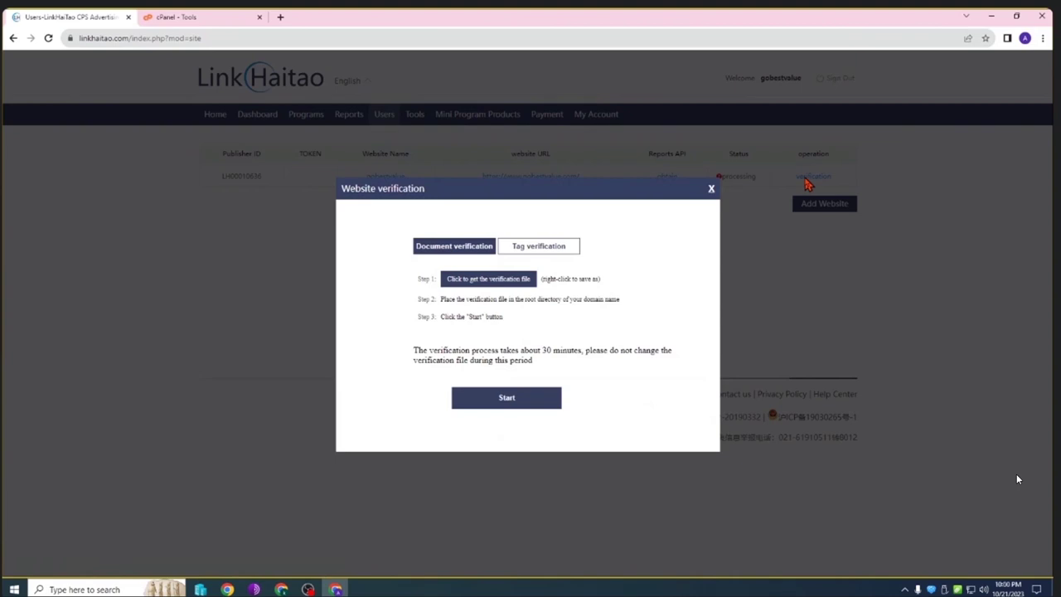
left_click(484, 288)
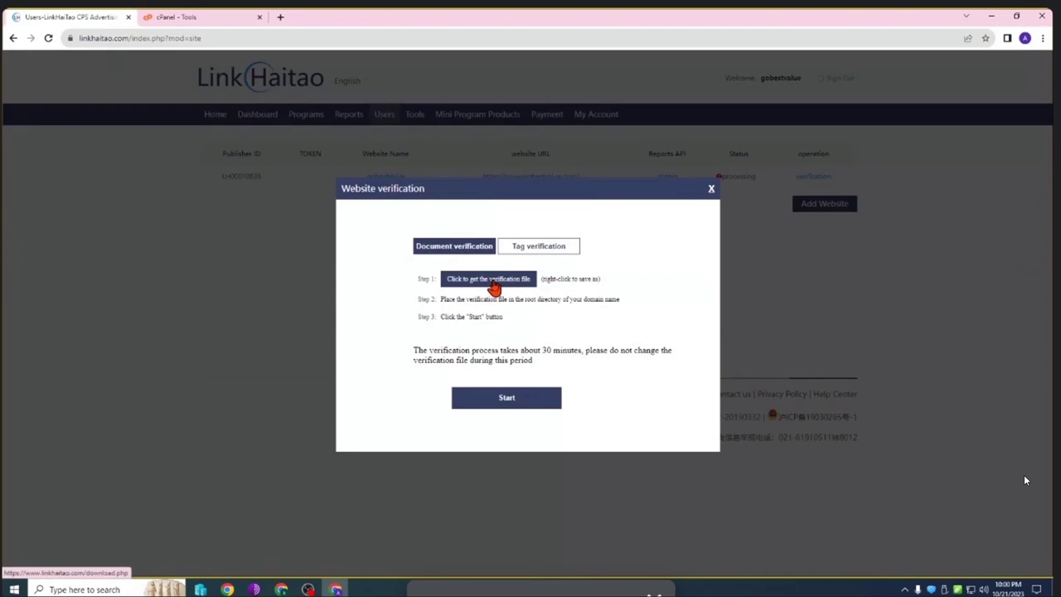
left_click(494, 284)
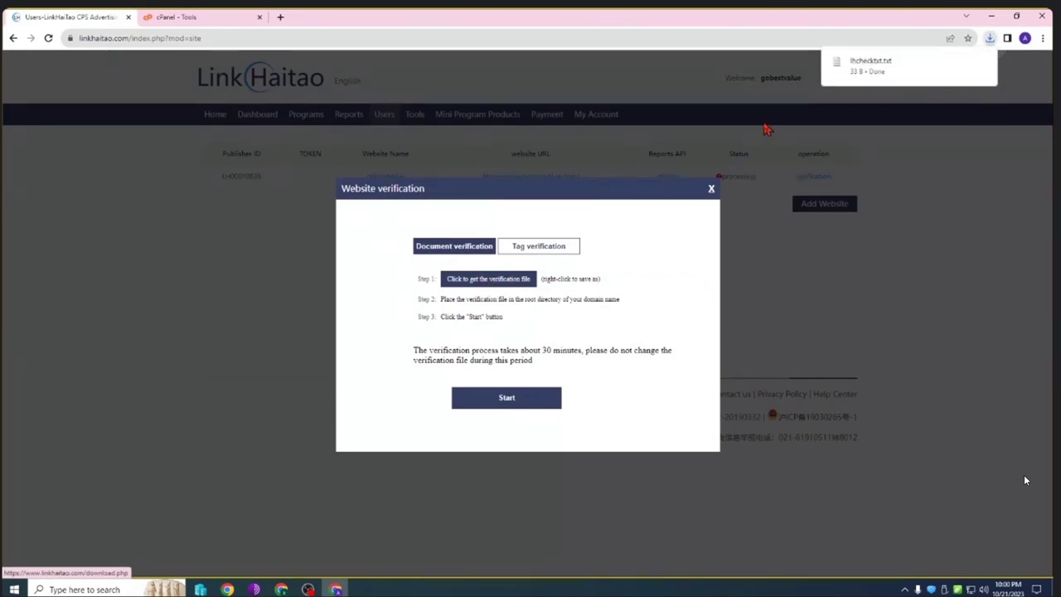
left_click(988, 39)
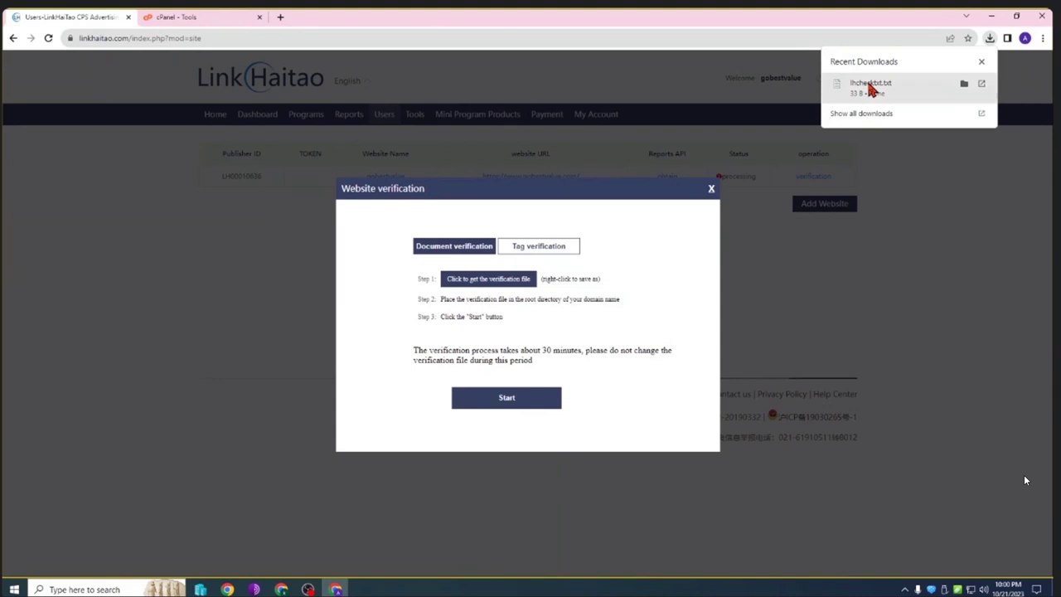
Switch to cPanel, search its tools for "file" and open the File Manager.
left_click(190, 19)
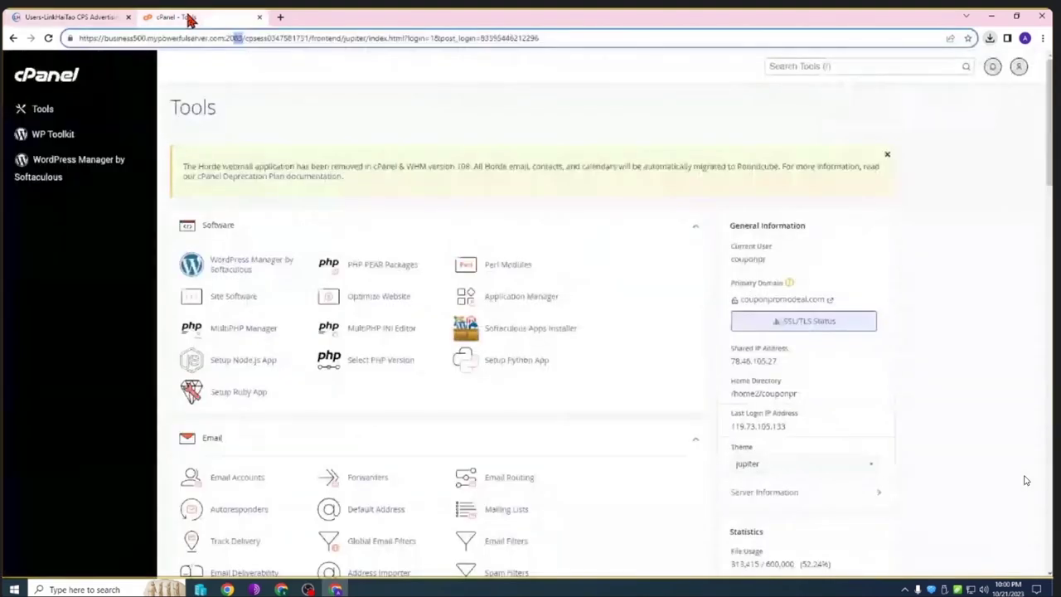
left_click(817, 67)
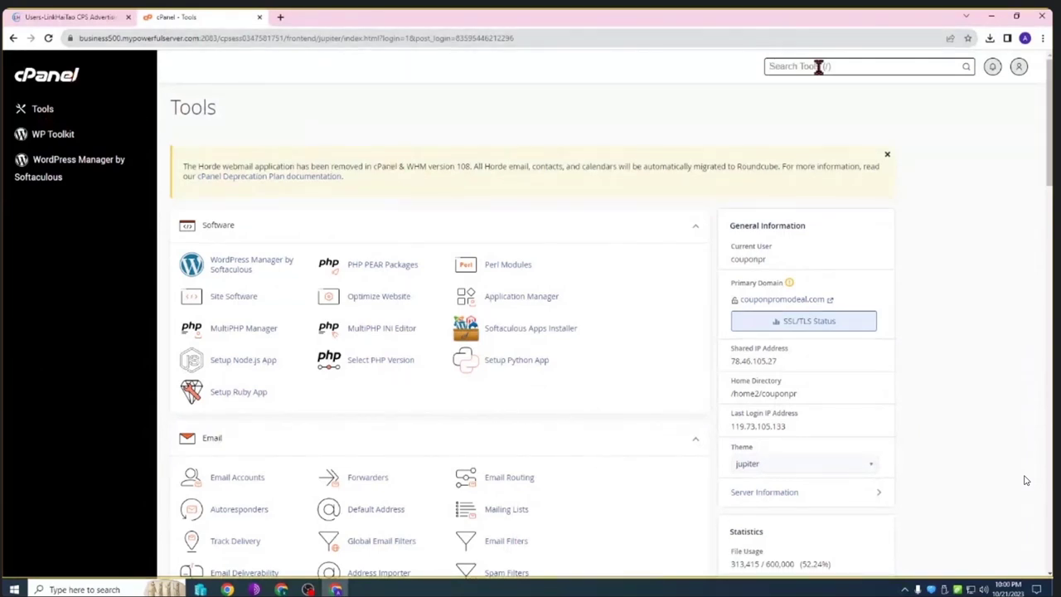
type("file")
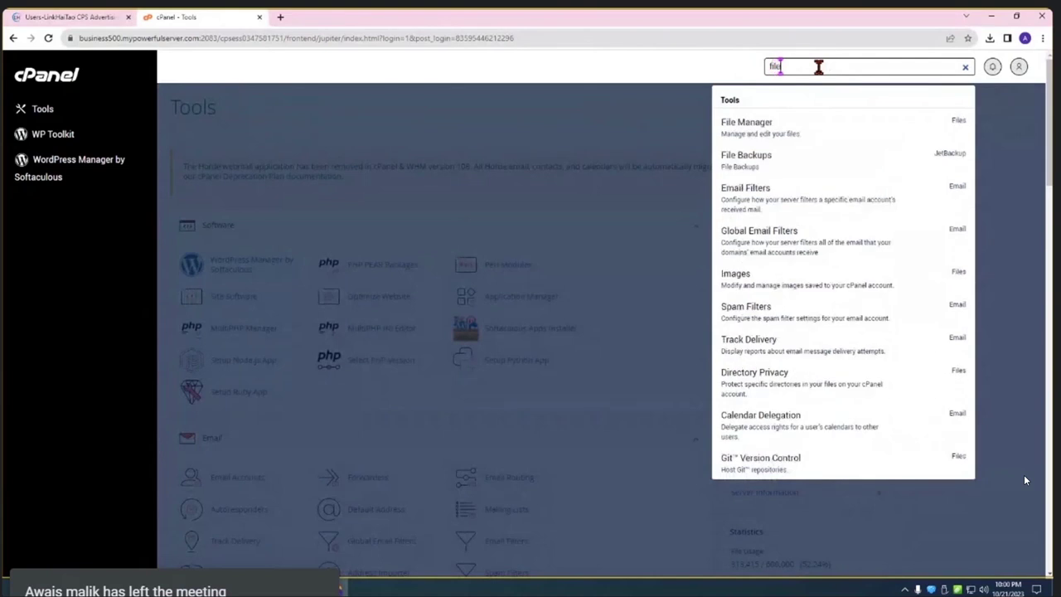
left_click(782, 129)
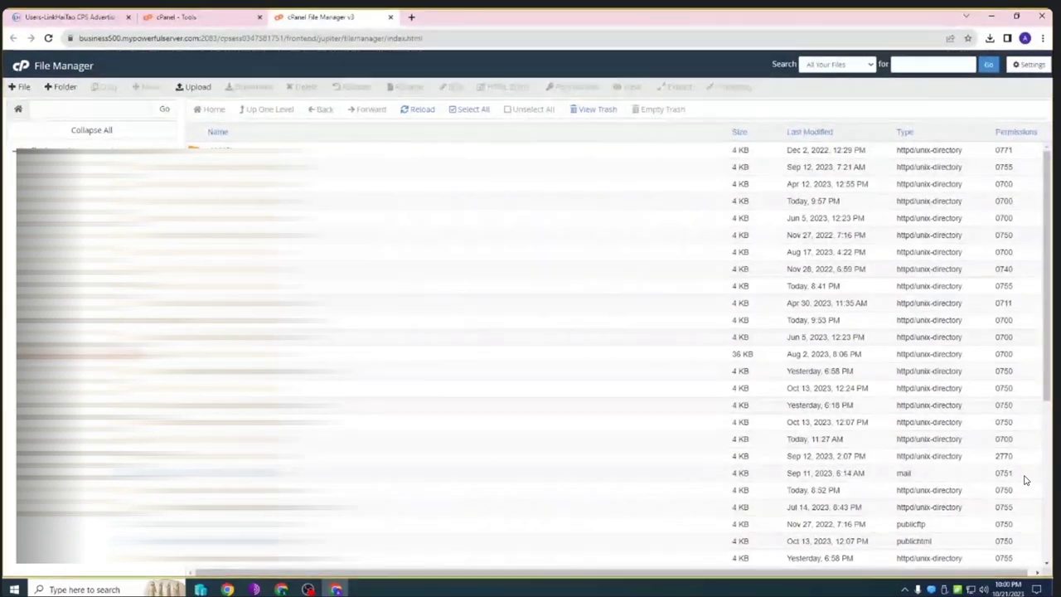
Open the gobestvalue.com root folder in the File Manager and look through its contents.
left_click(58, 344)
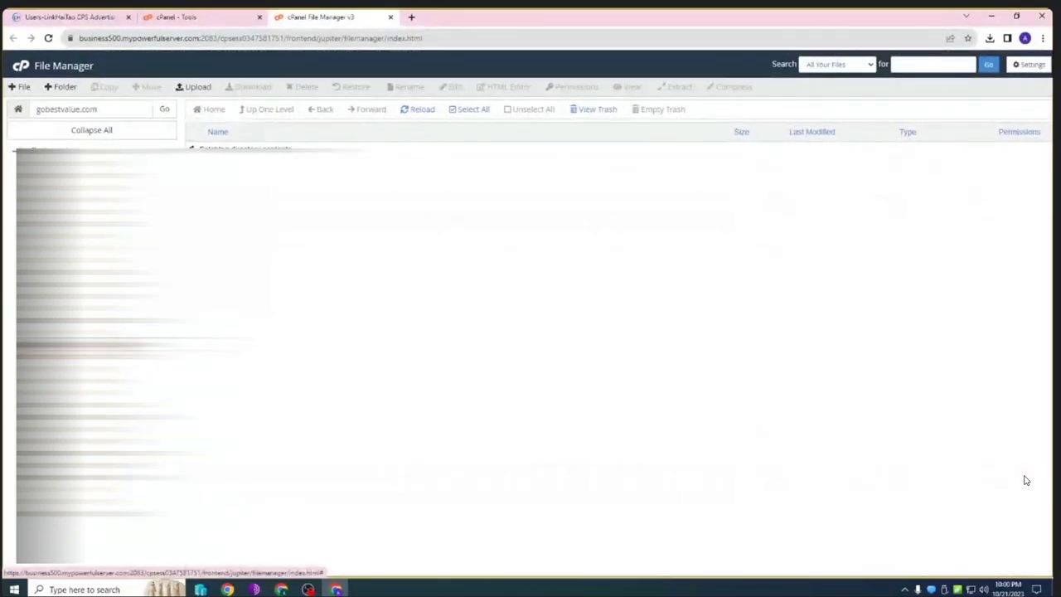
scroll(320, 228, "down", 2)
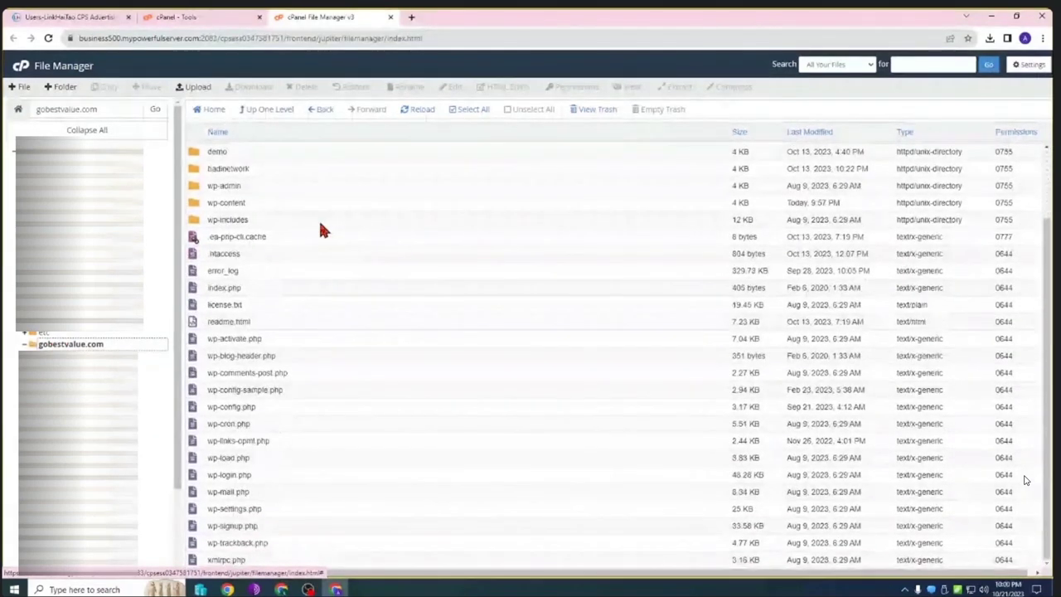
scroll(267, 286, "up", 2)
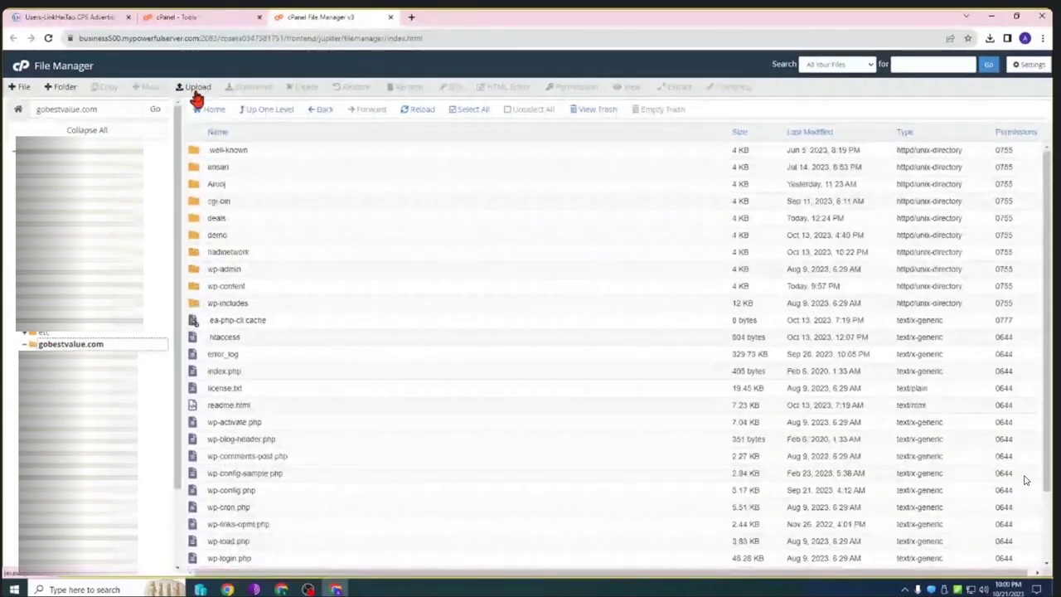
scroll(313, 336, "down", 2)
scroll(313, 337, "up", 2)
scroll(312, 337, "down", 2)
scroll(313, 336, "up", 2)
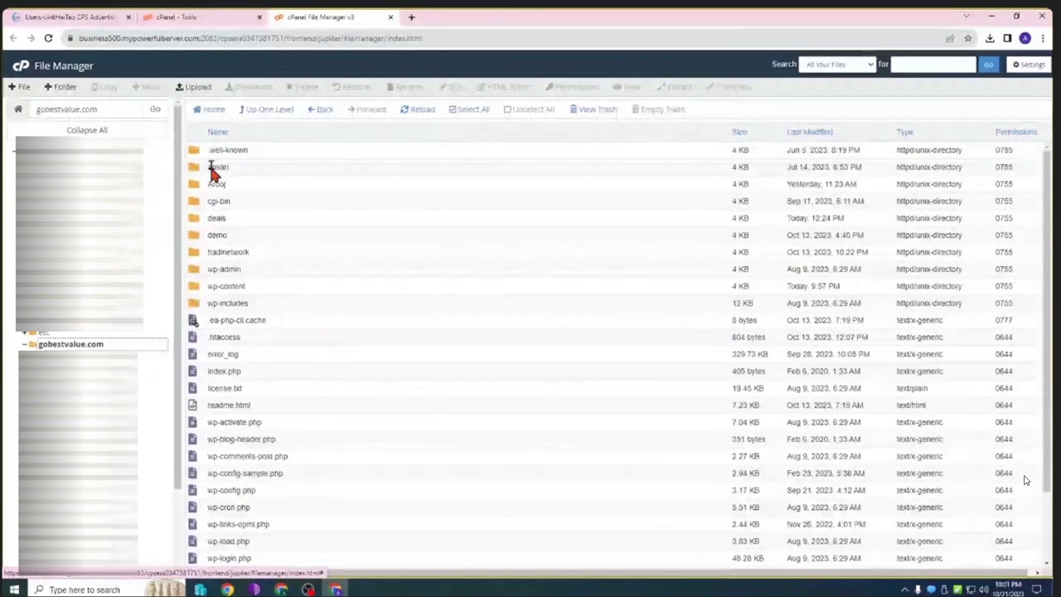
Upload lhchecktxt.txt from Downloads into the gobestvalue.com folder and close the upload page.
left_click(193, 87)
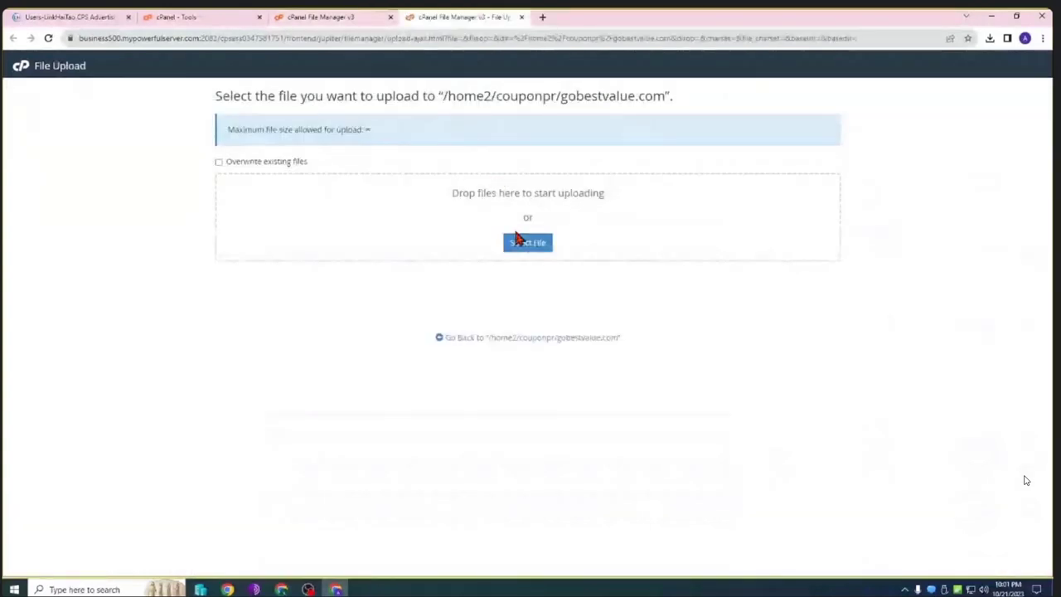
left_click(527, 246)
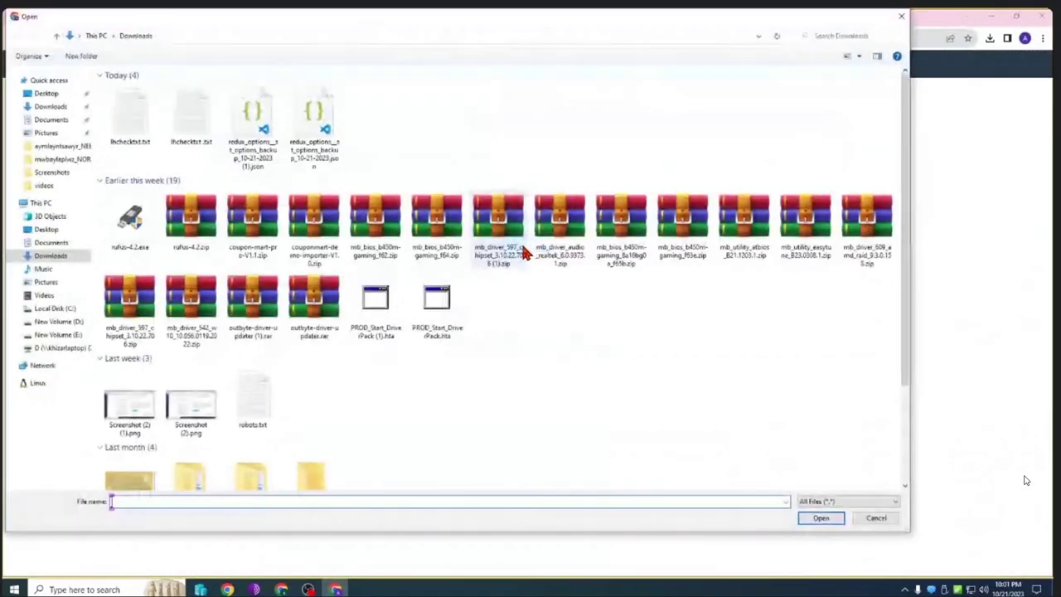
double_click(131, 113)
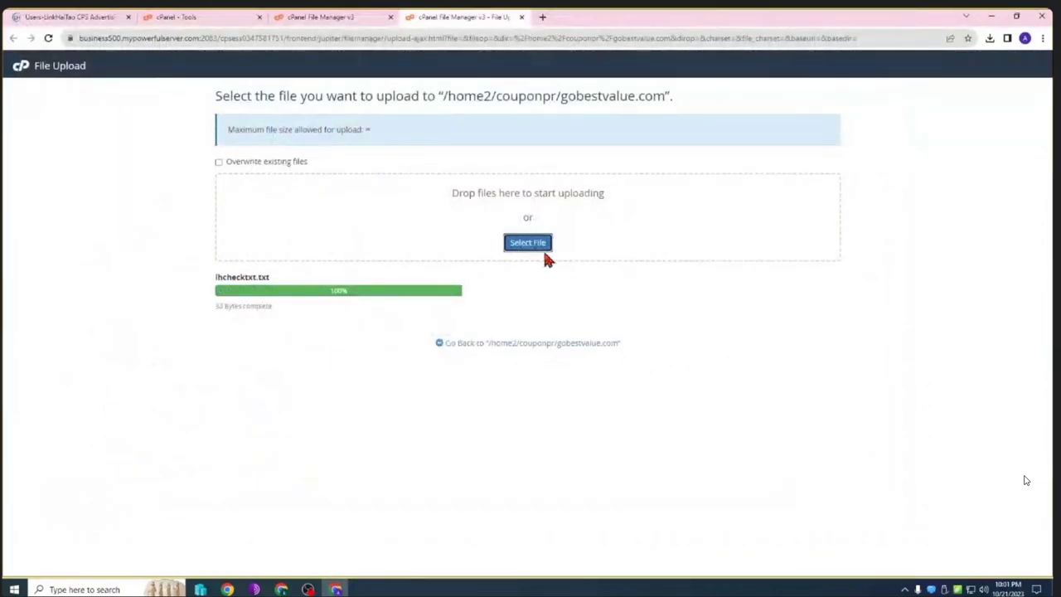
left_click(522, 18)
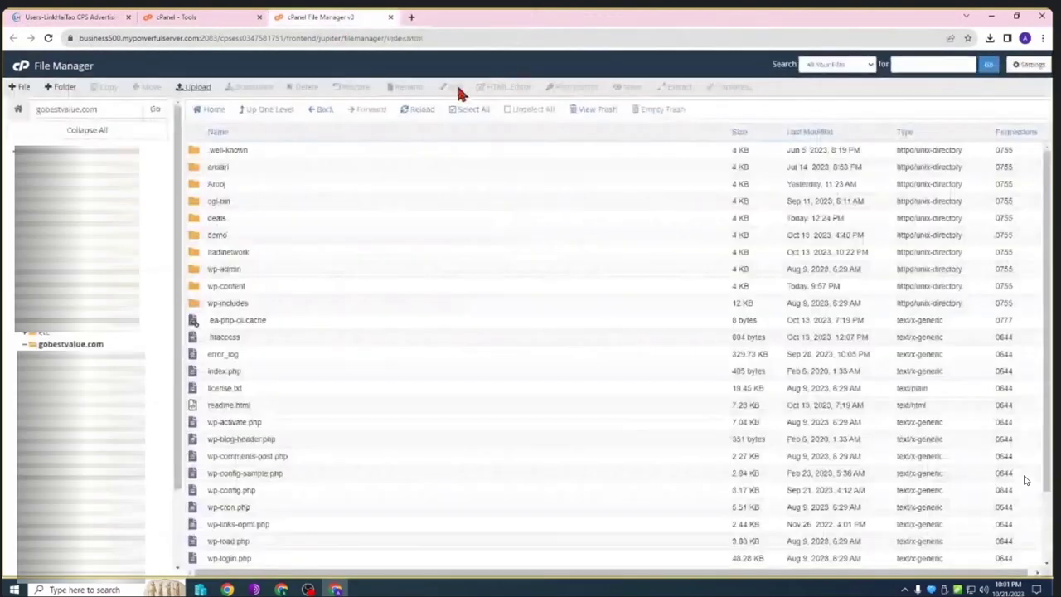
Return to the LinkHaitao website verification dialog and start the document verification.
left_click(193, 17)
left_click(319, 17)
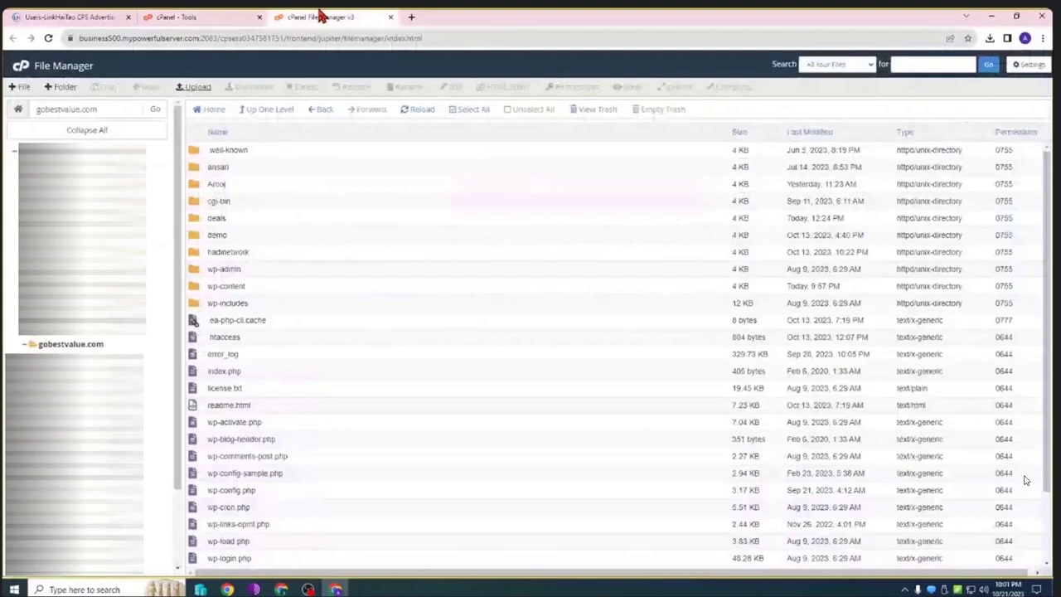
left_click(91, 17)
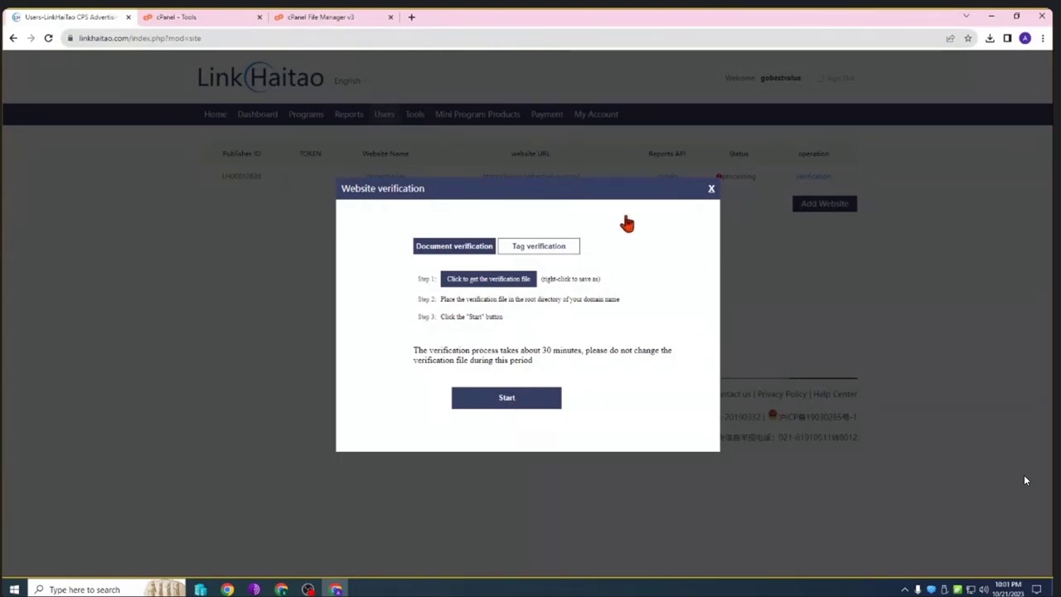
double_click(430, 78)
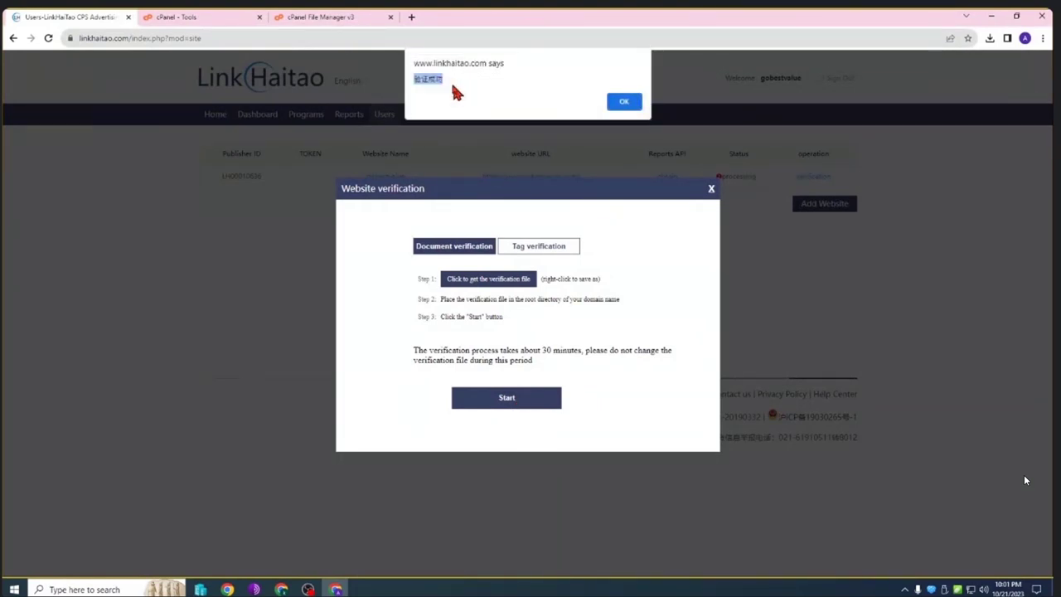
Dismiss the LinkHaitao verification message and search Google for "google translator" in a new browser tab.
left_click(624, 101)
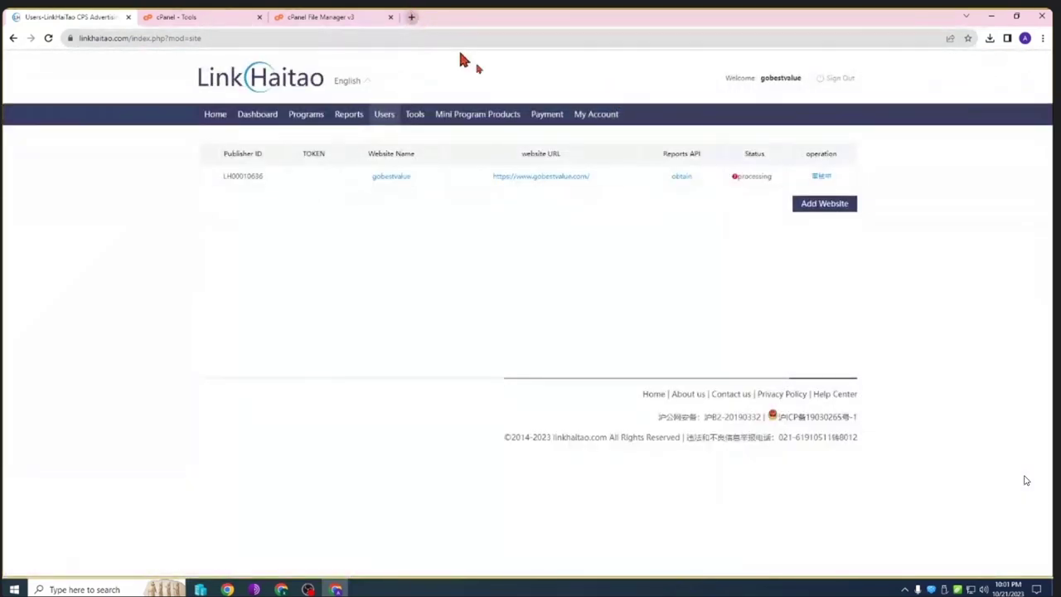
left_click(412, 17)
type("goo")
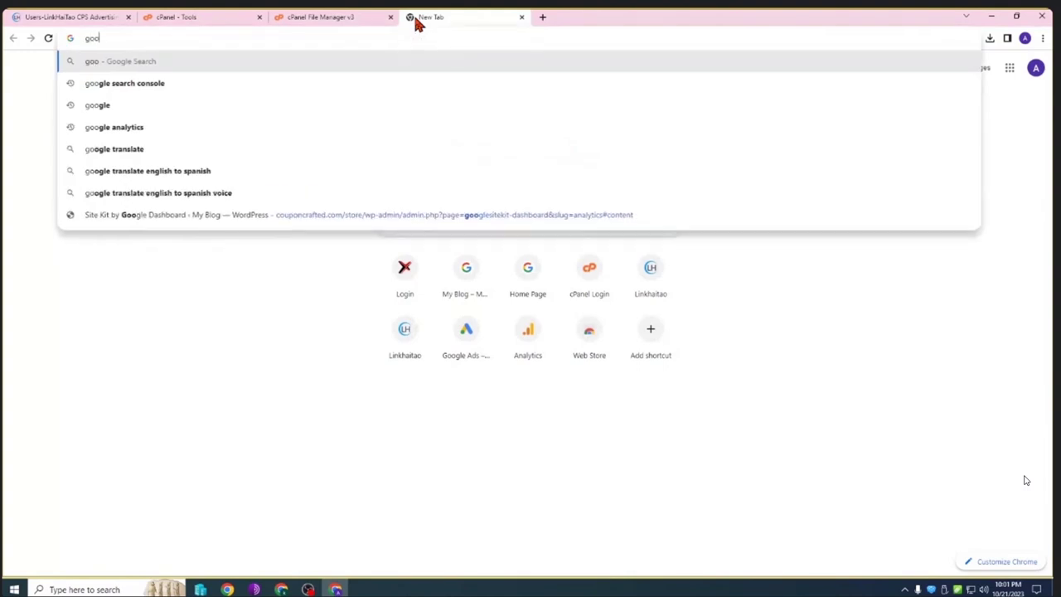
type("gle tran")
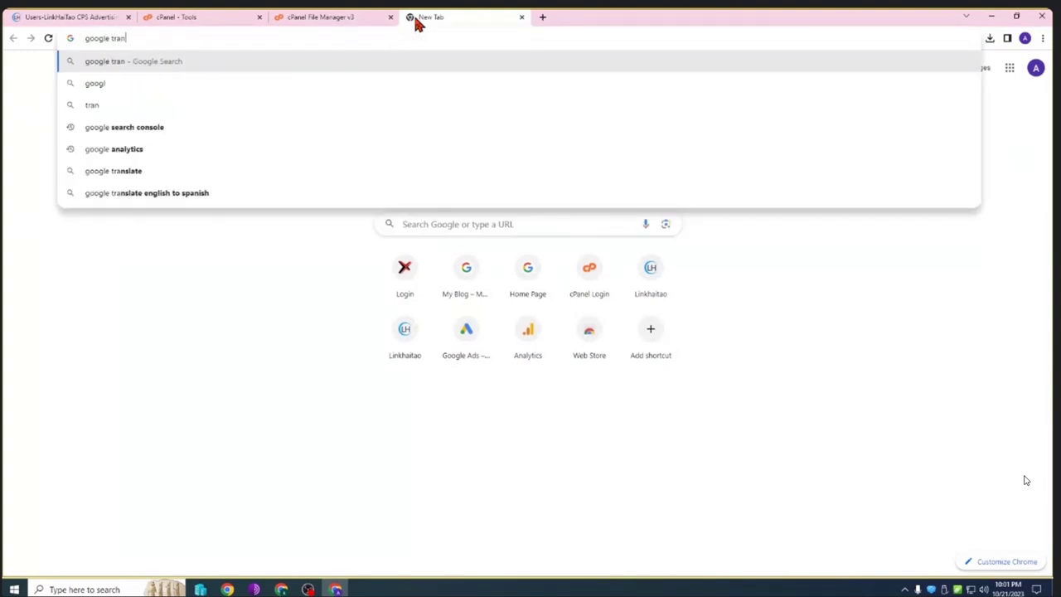
type("slator")
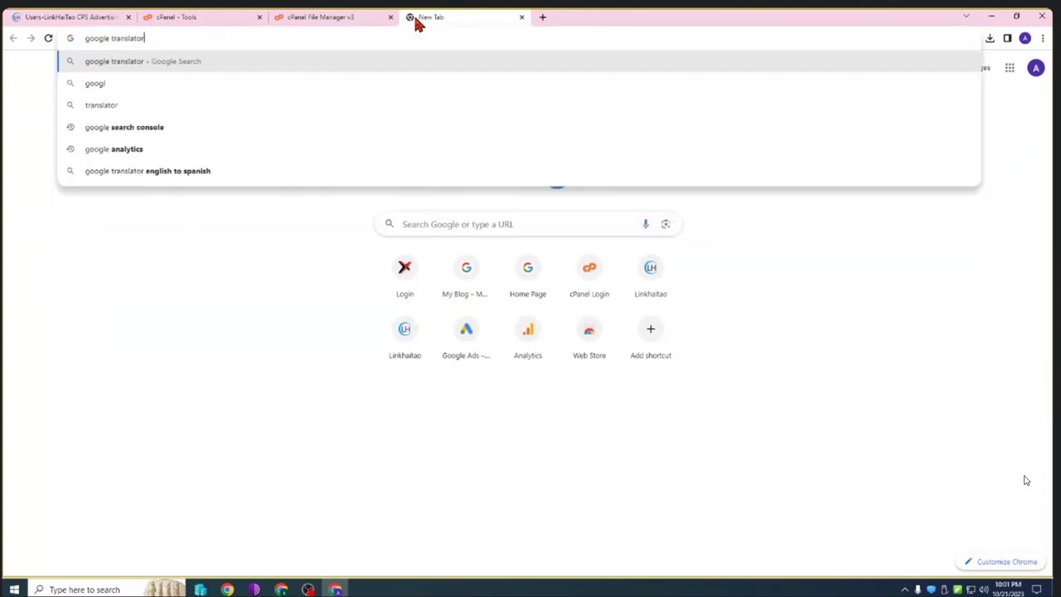
key("Return")
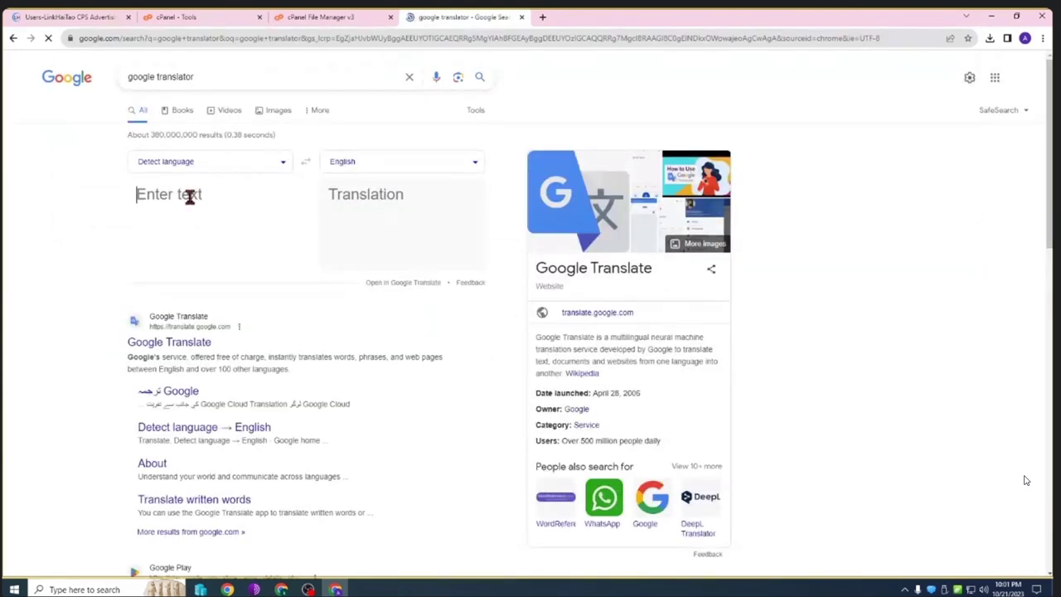
Translate the copied verification message 验证成功 into English and dismiss the search suggestion.
type("验证成功")
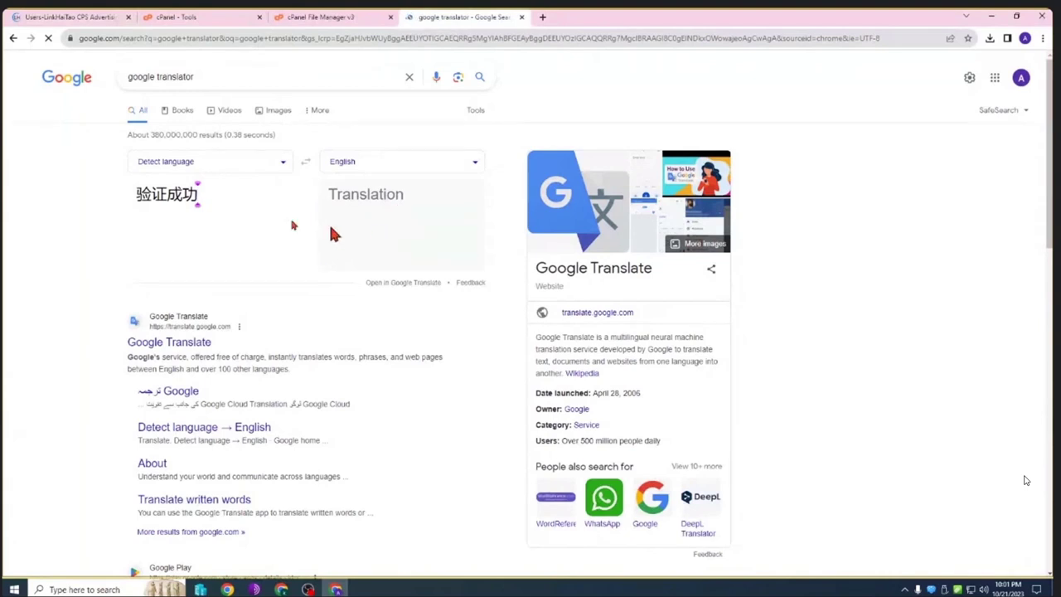
key("ctrl+a")
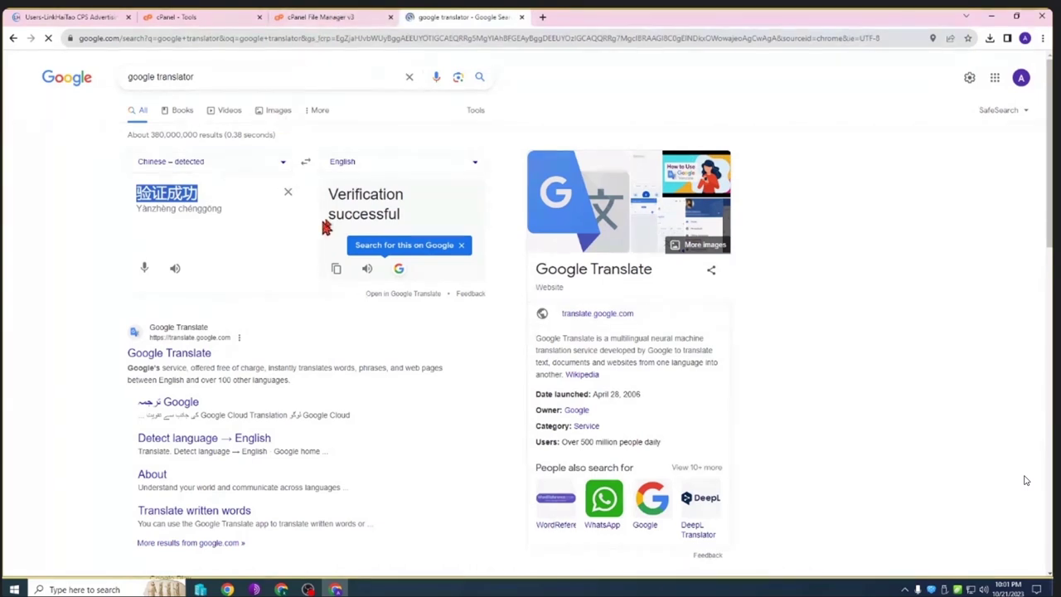
left_click(462, 247)
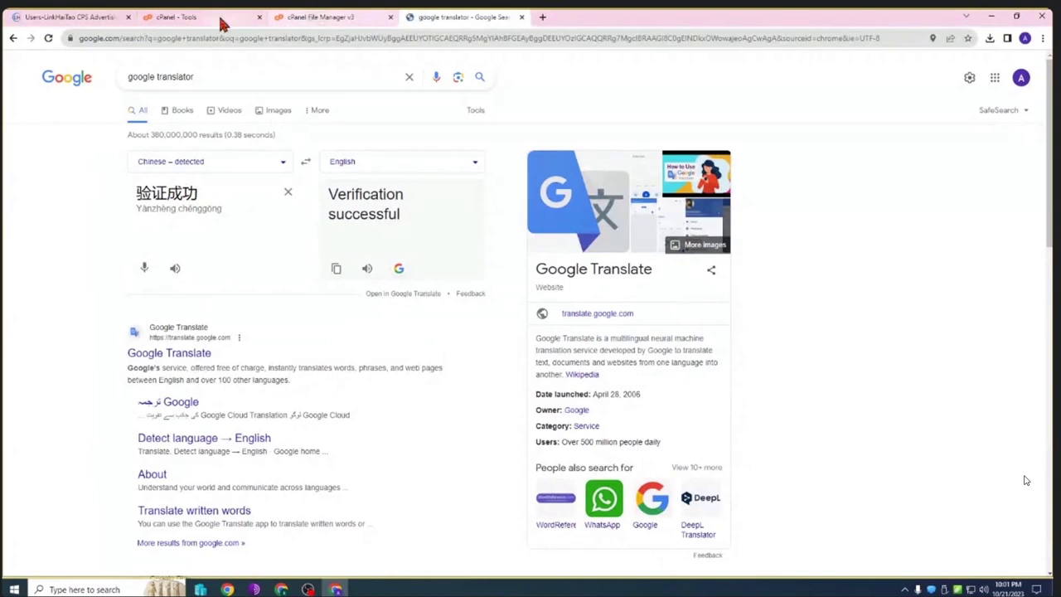
left_click(91, 18)
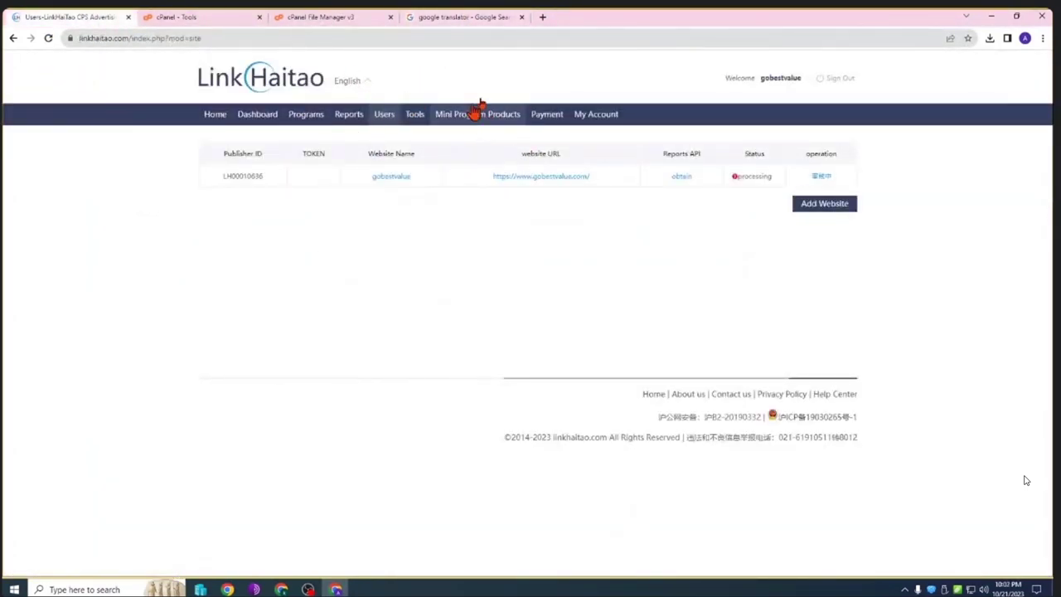
left_click(474, 17)
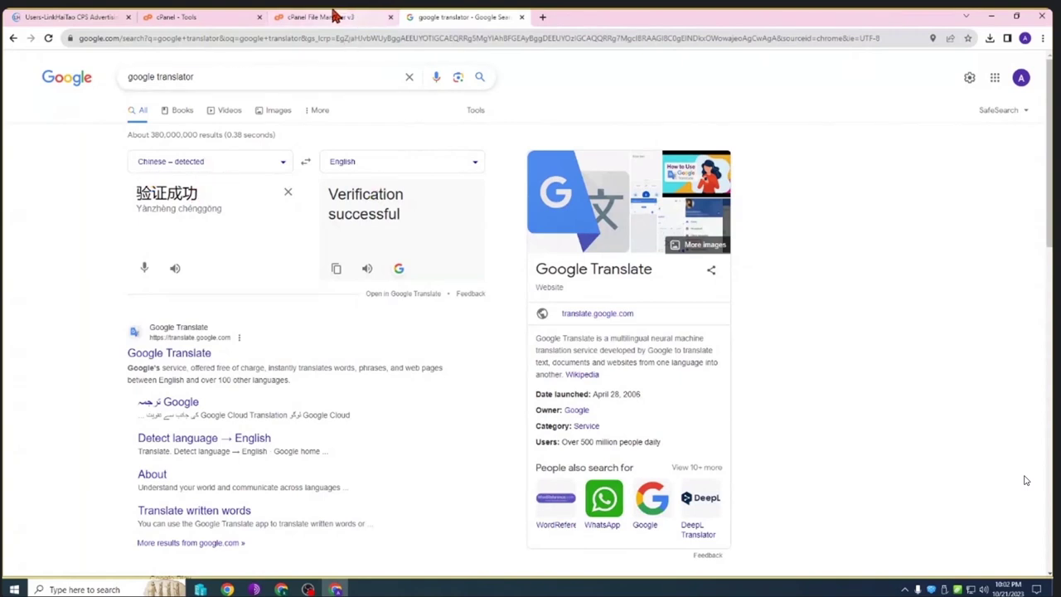
left_click(308, 20)
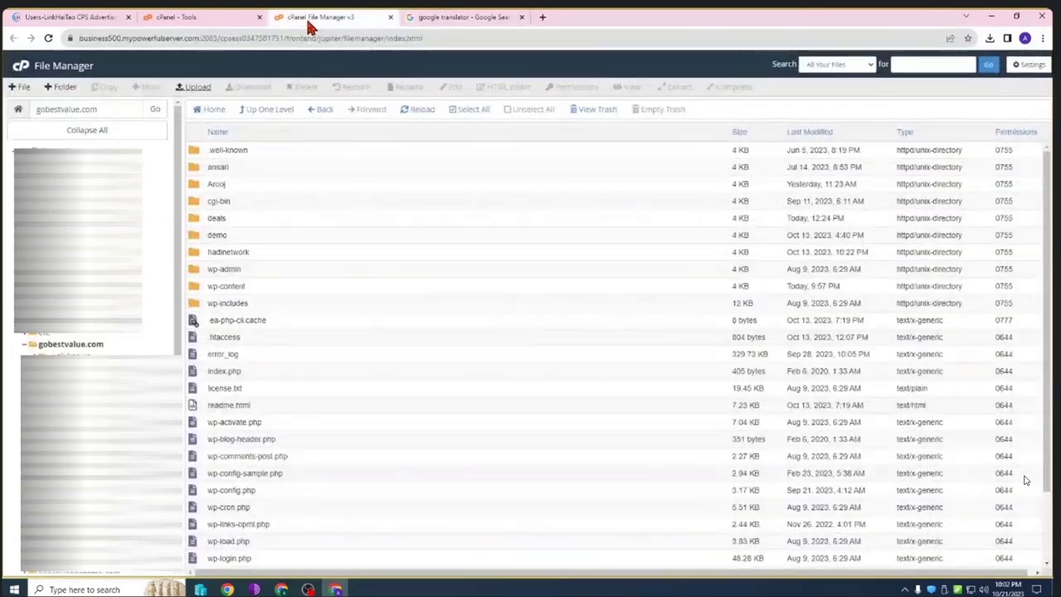
left_click(170, 17)
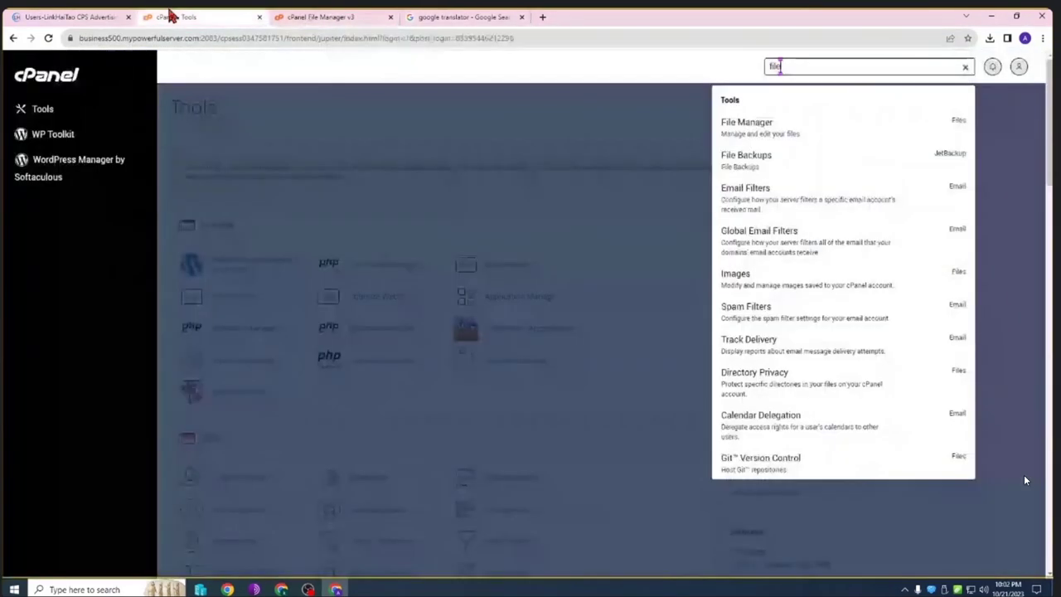
Copy the operation text 审核中 from the gobestvalue row in LinkHaitao and translate it into English in Google's translator.
left_click(94, 18)
left_click_drag(855, 180, 812, 175)
right_click(813, 177)
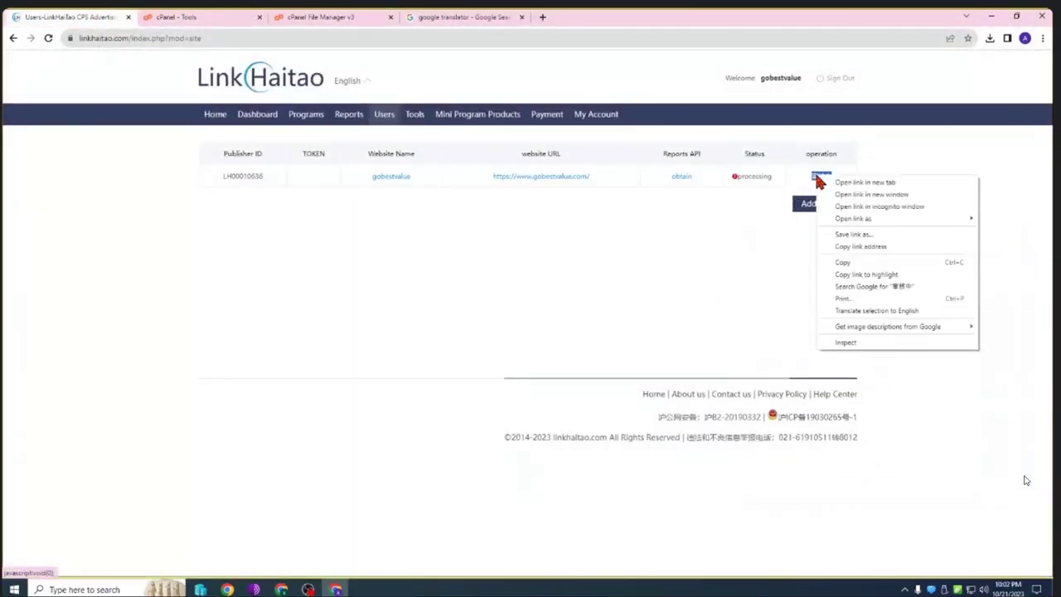
left_click(851, 265)
left_click(453, 18)
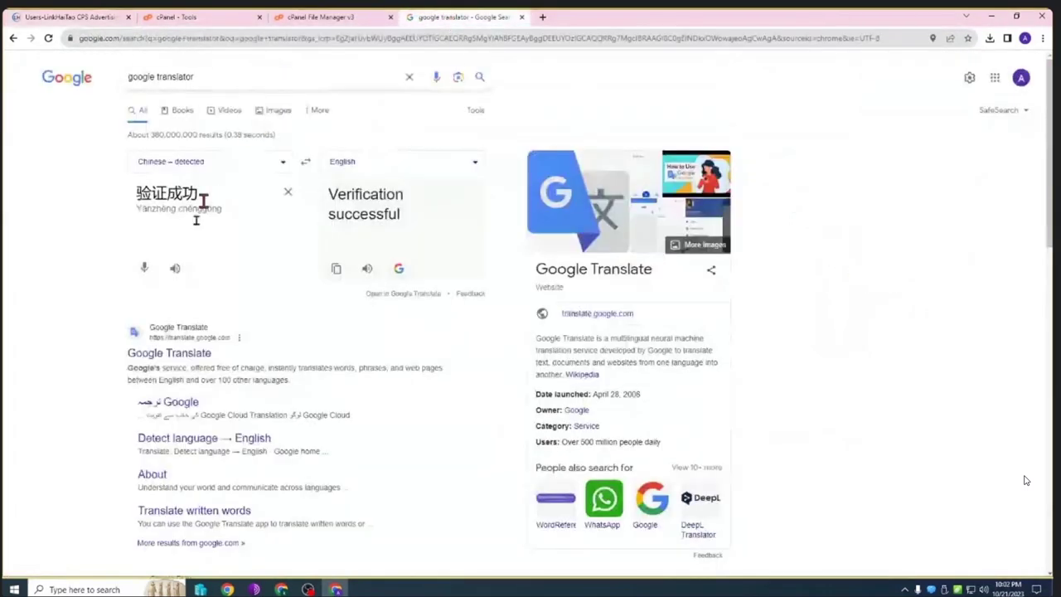
left_click(288, 192)
key("ctrl+v")
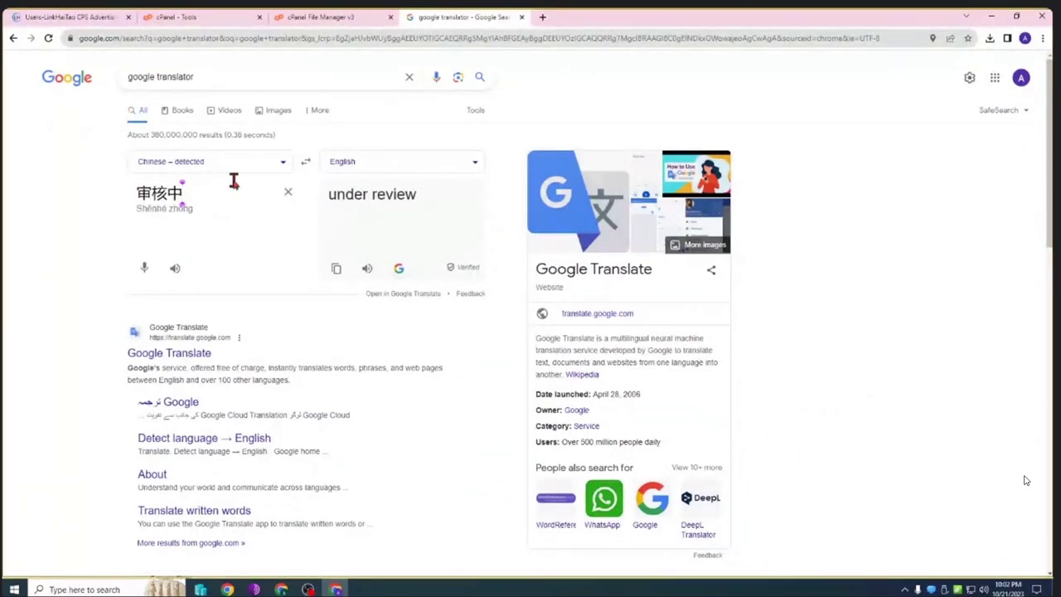
Return to the LinkHaitao website list and reload it to check the current operation text for gobestvalue.
left_click(219, 17)
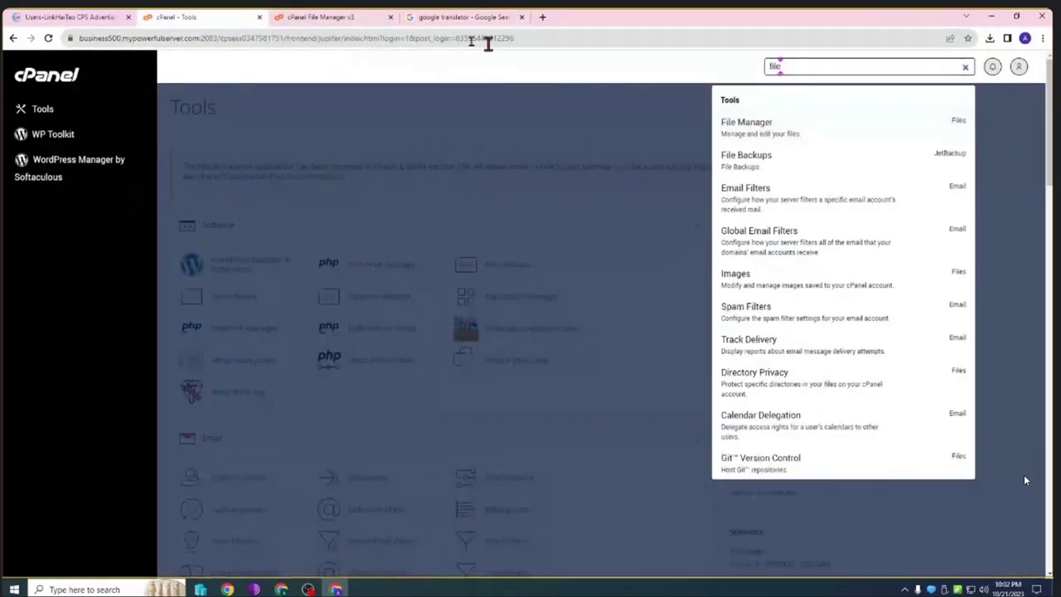
left_click(327, 16)
left_click(71, 16)
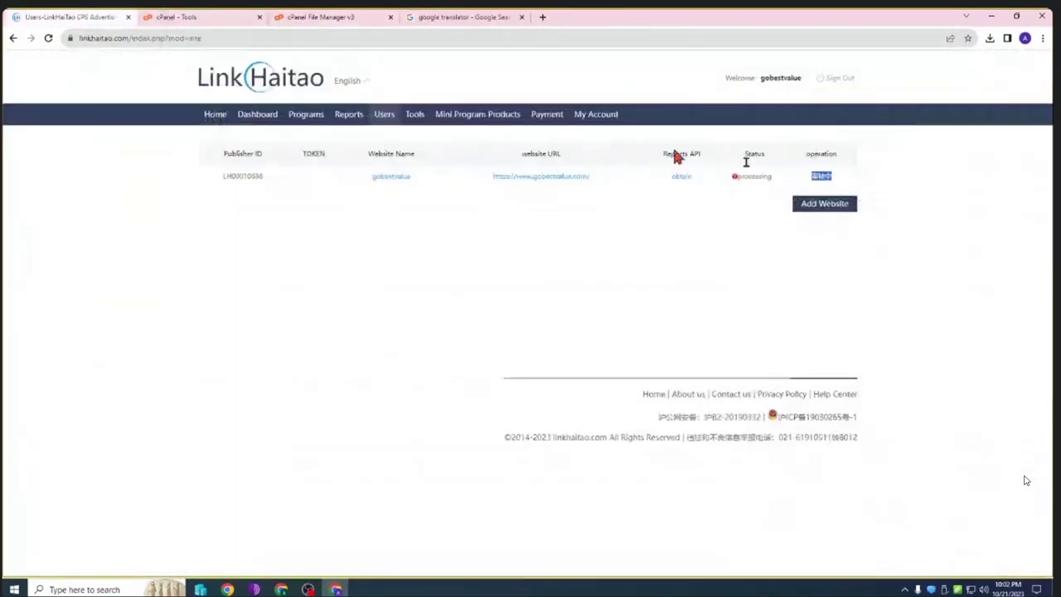
left_click(815, 234)
left_click(48, 41)
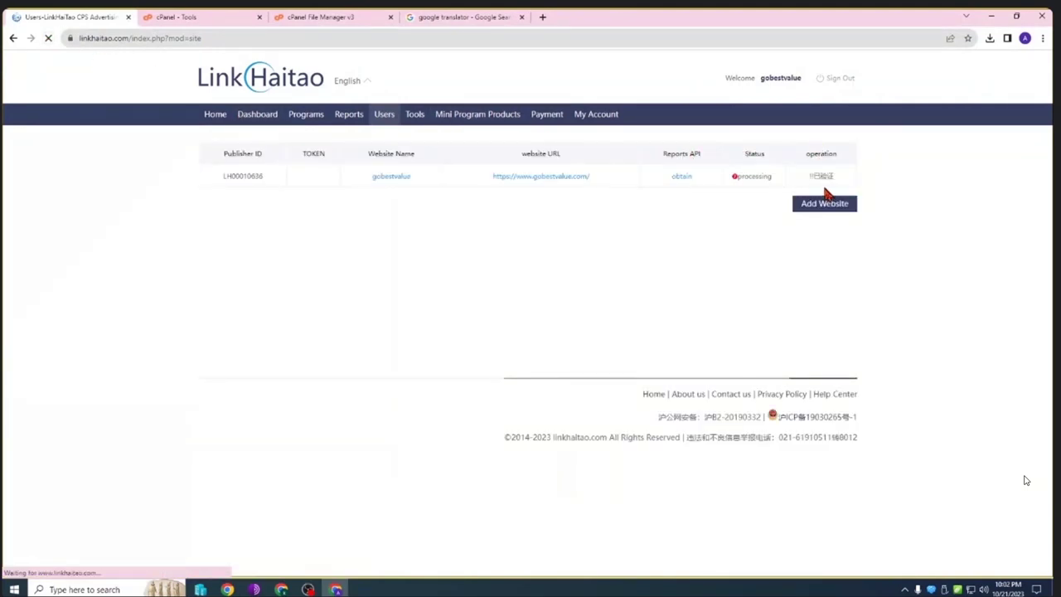
Copy the operation text !!已验证 from the gobestvalue row and translate it into English in place of the previous text.
right_click(820, 175)
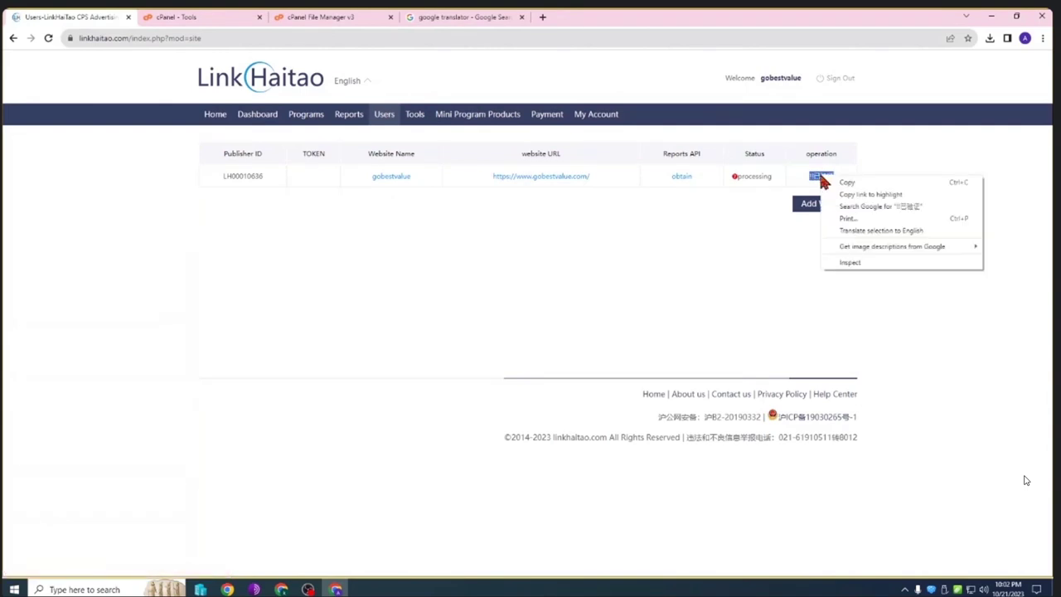
left_click(829, 180)
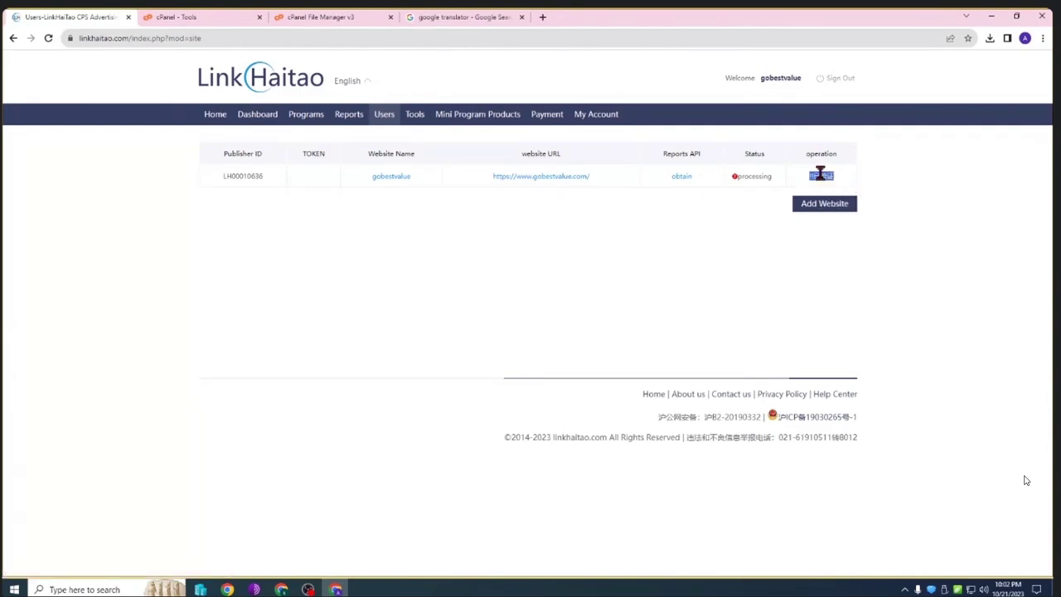
left_click(421, 18)
left_click(287, 195)
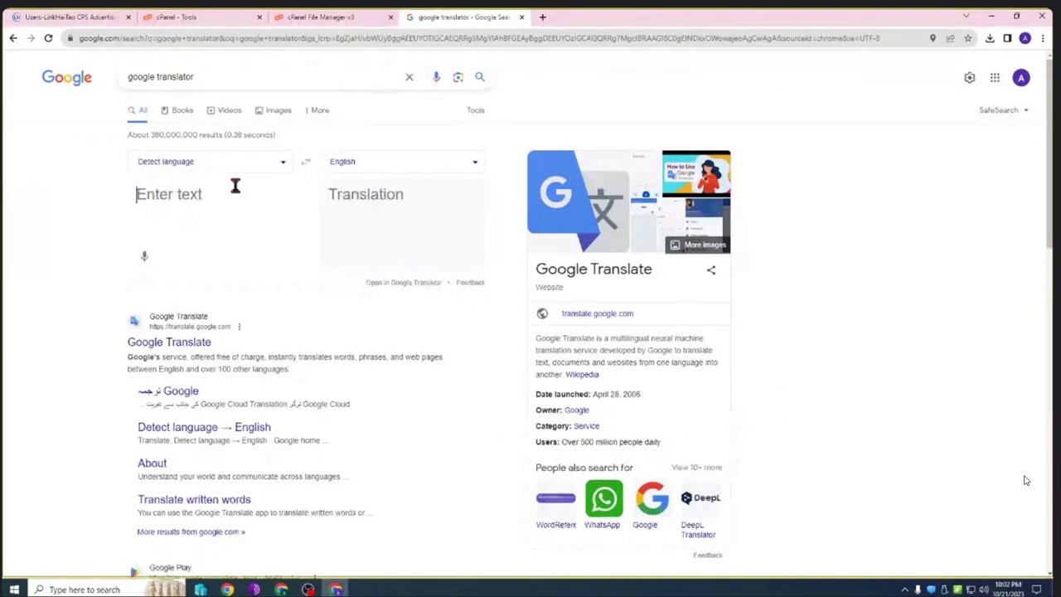
right_click(163, 196)
left_click(209, 273)
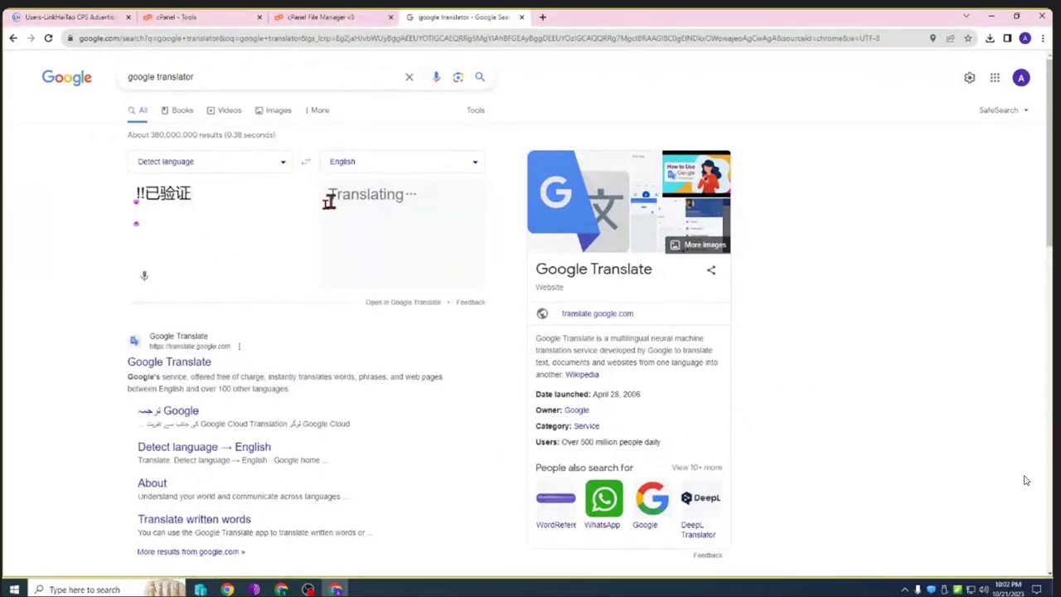
left_click_drag(396, 201, 322, 199)
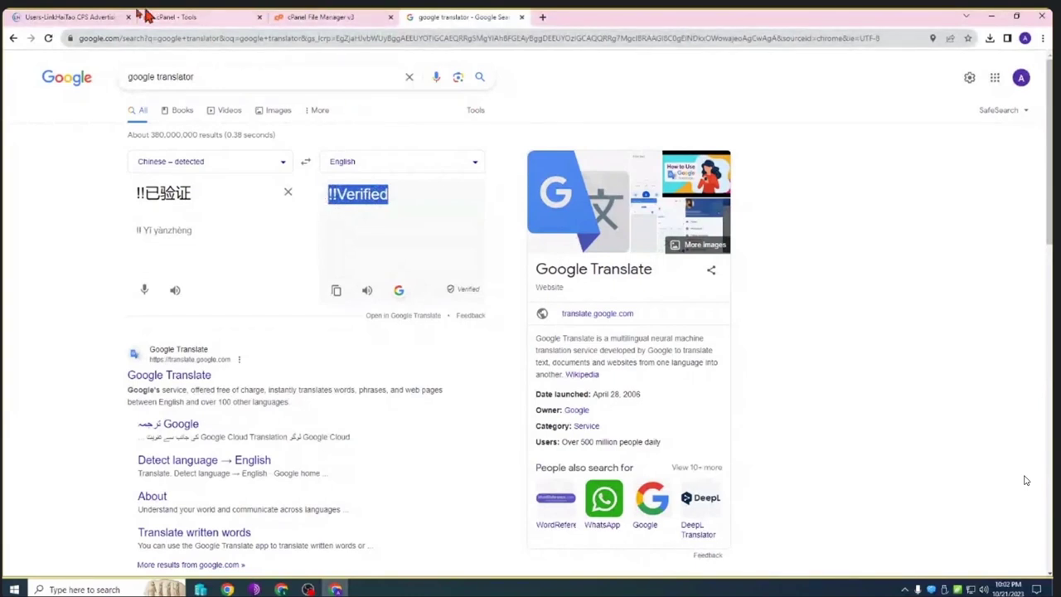
Return to the LinkHaitao website list, clear the text selection and close the Google translator page.
left_click(87, 17)
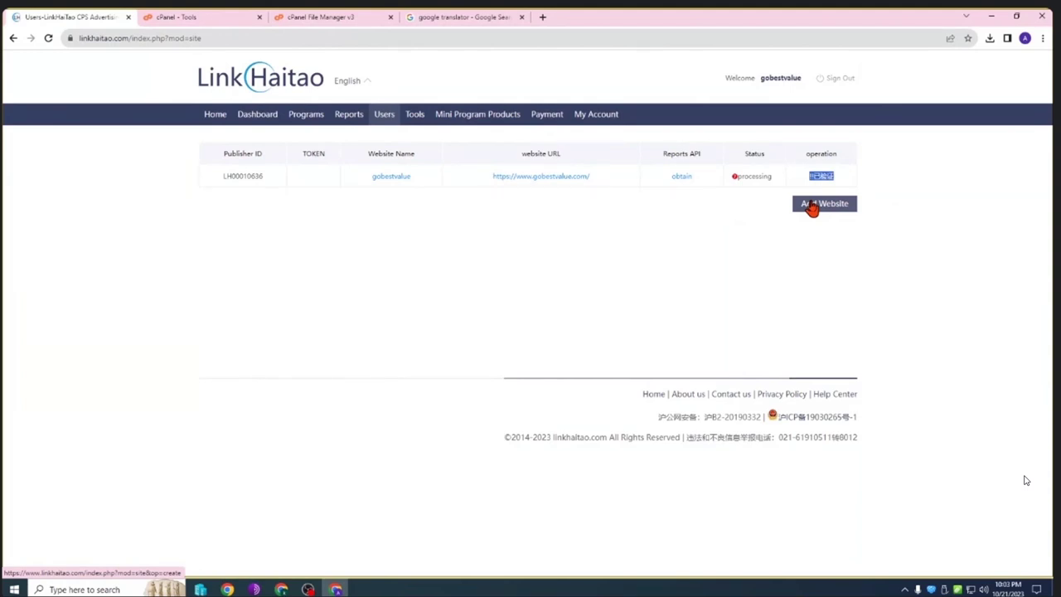
left_click(821, 176)
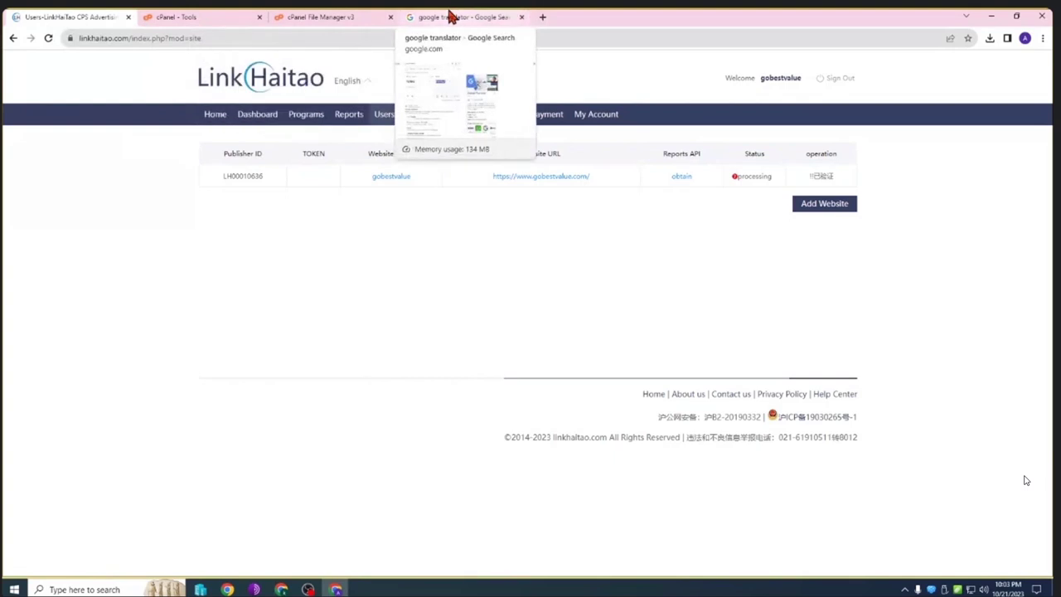
left_click(522, 17)
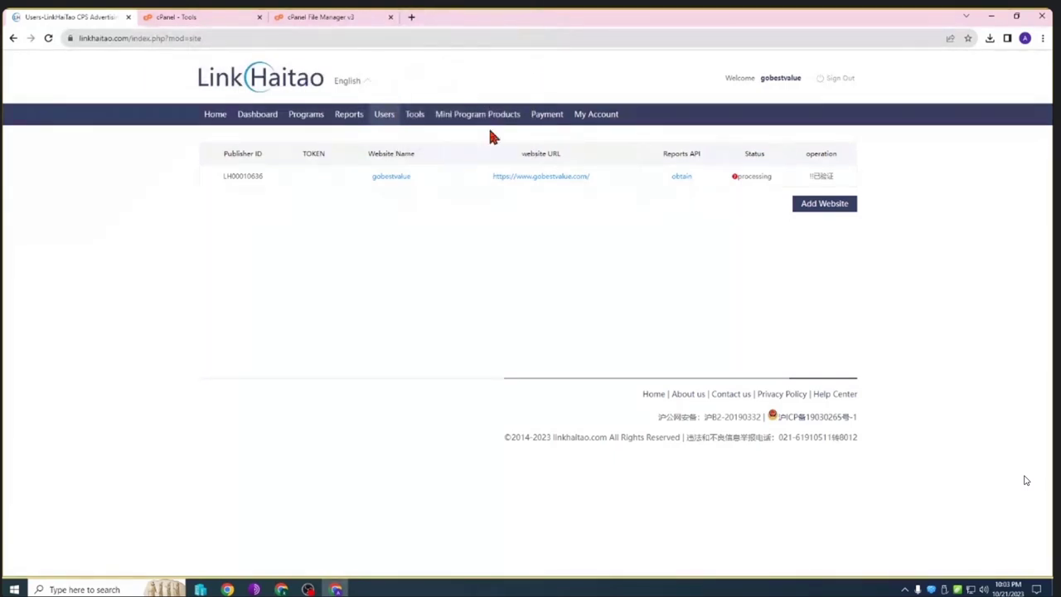